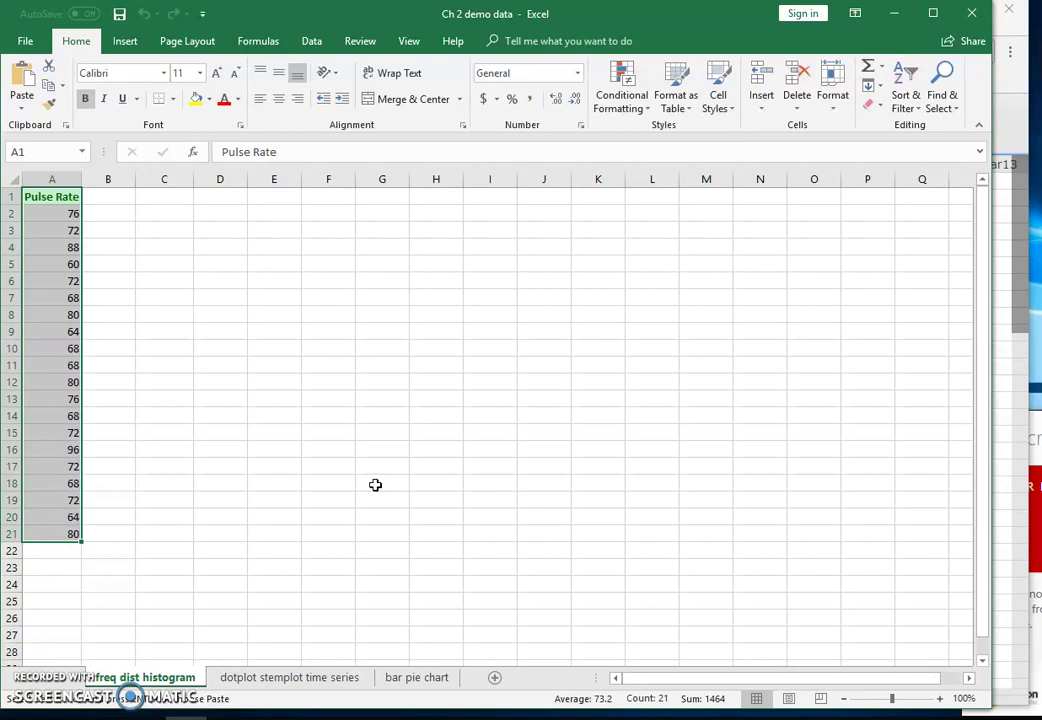
On the "bar pie chart" sheet, copy the Eye color column with its header, cells A1 to A19.
left_click(427, 680)
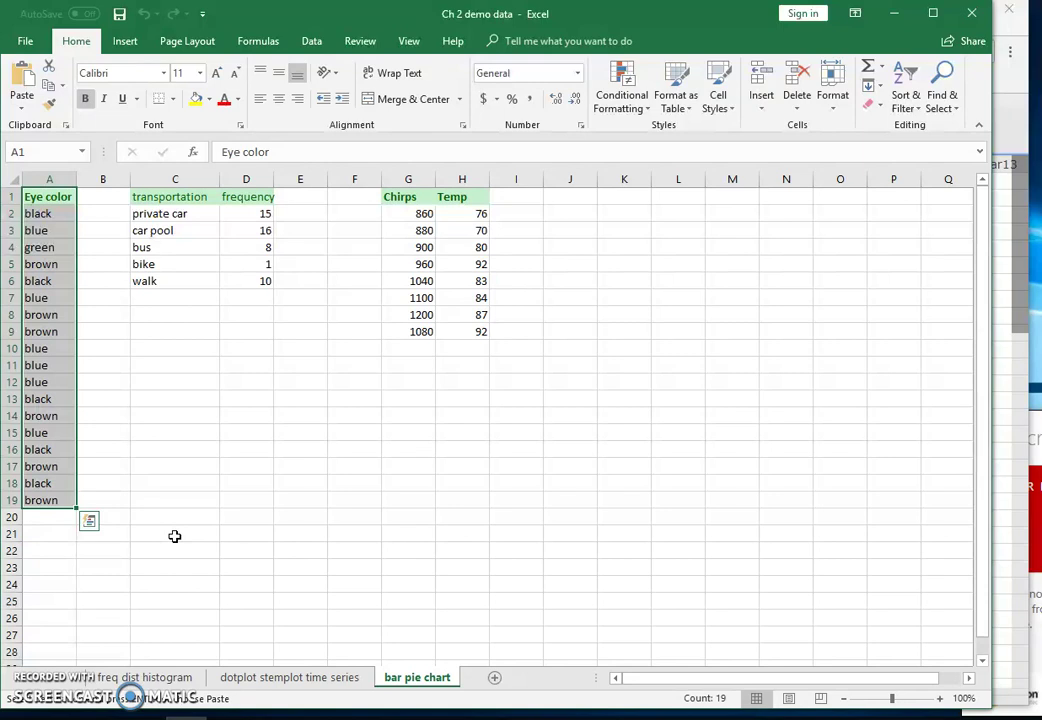
key("Escape")
left_click_drag(28, 197, 33, 500)
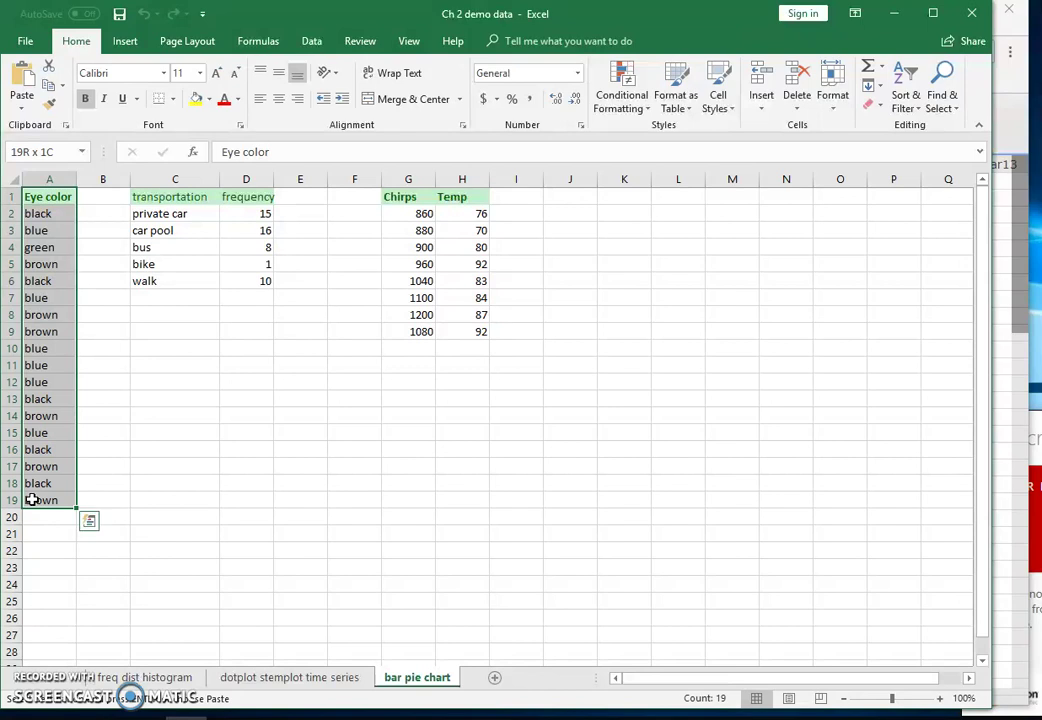
right_click(35, 363)
left_click(105, 349)
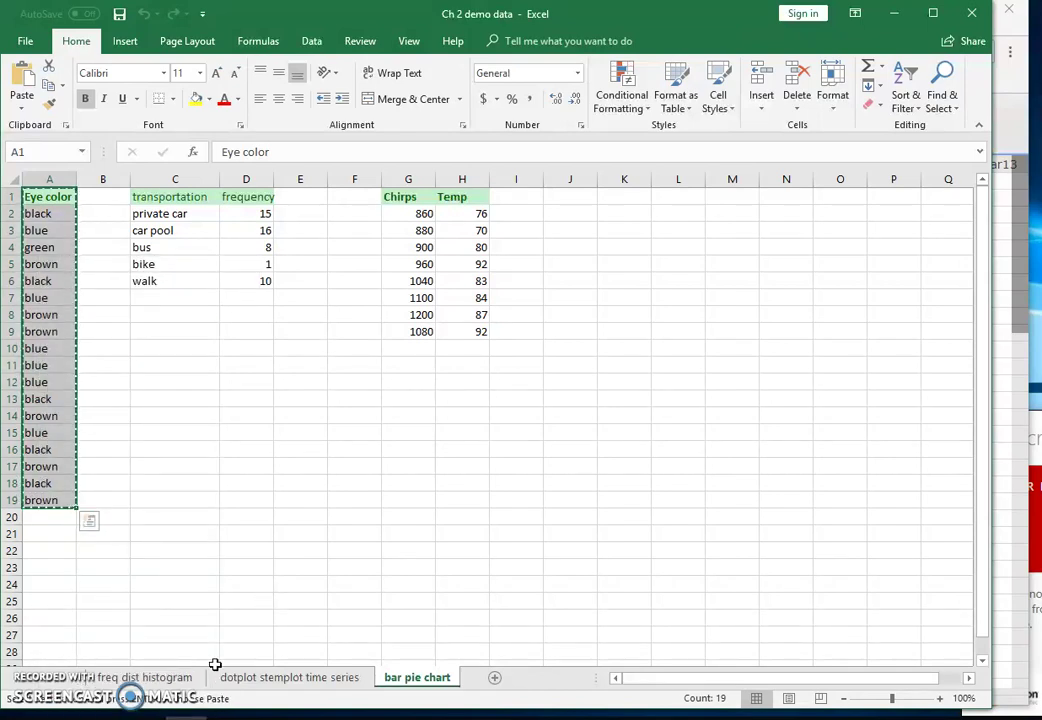
Switch to StatCrunch and paste the copied data into the first column, with Eye color as the column name.
left_click(223, 716)
left_click(86, 166)
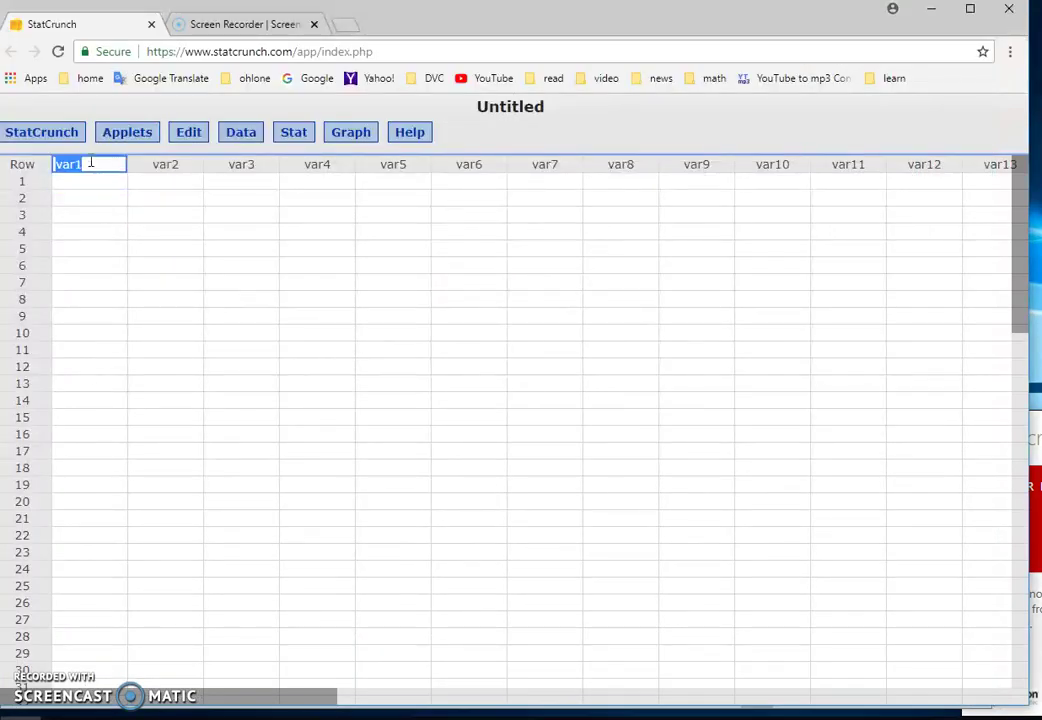
key("ctrl+v")
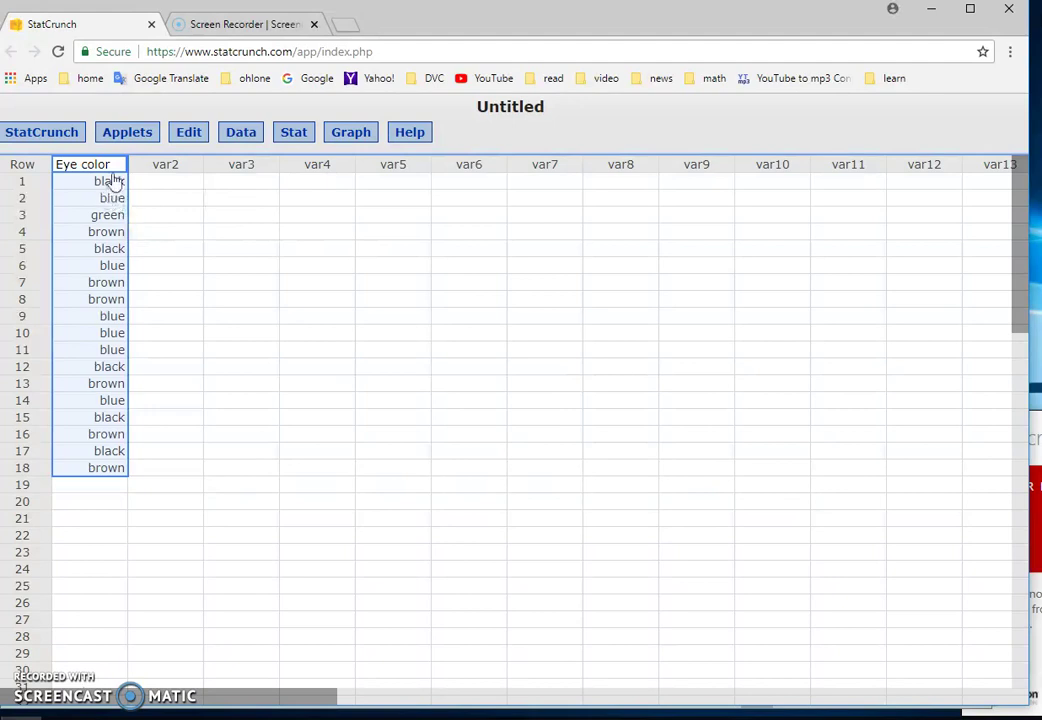
Create a frequency bar plot with data from the Eye color column and move the plot window closer to the data.
left_click(351, 139)
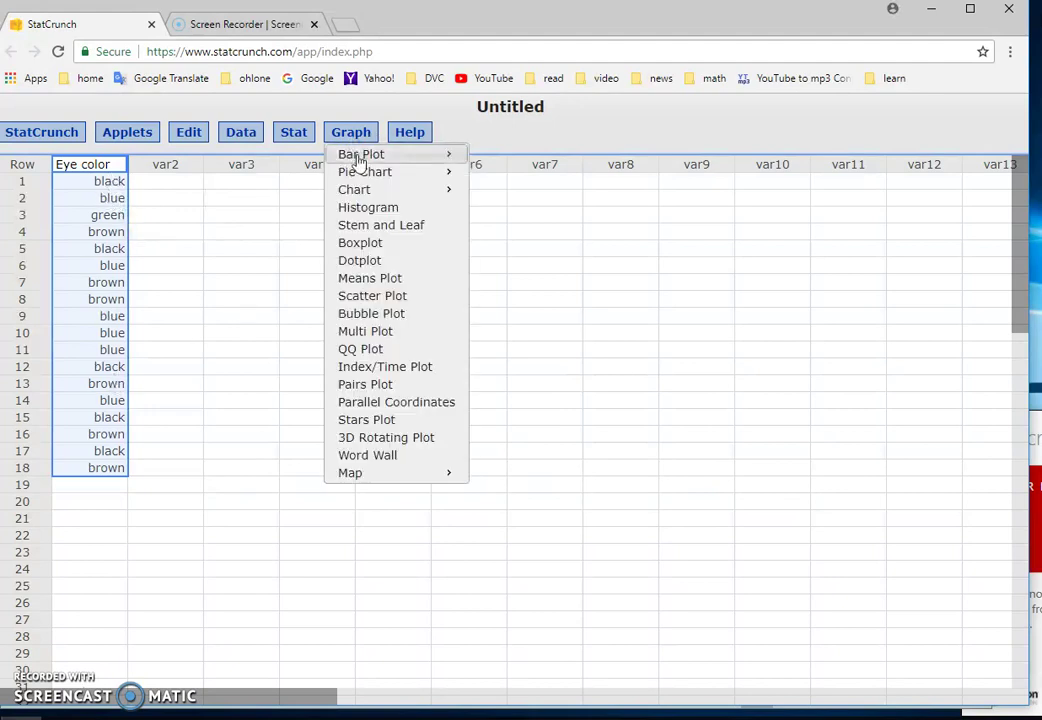
mouse_move(360, 160)
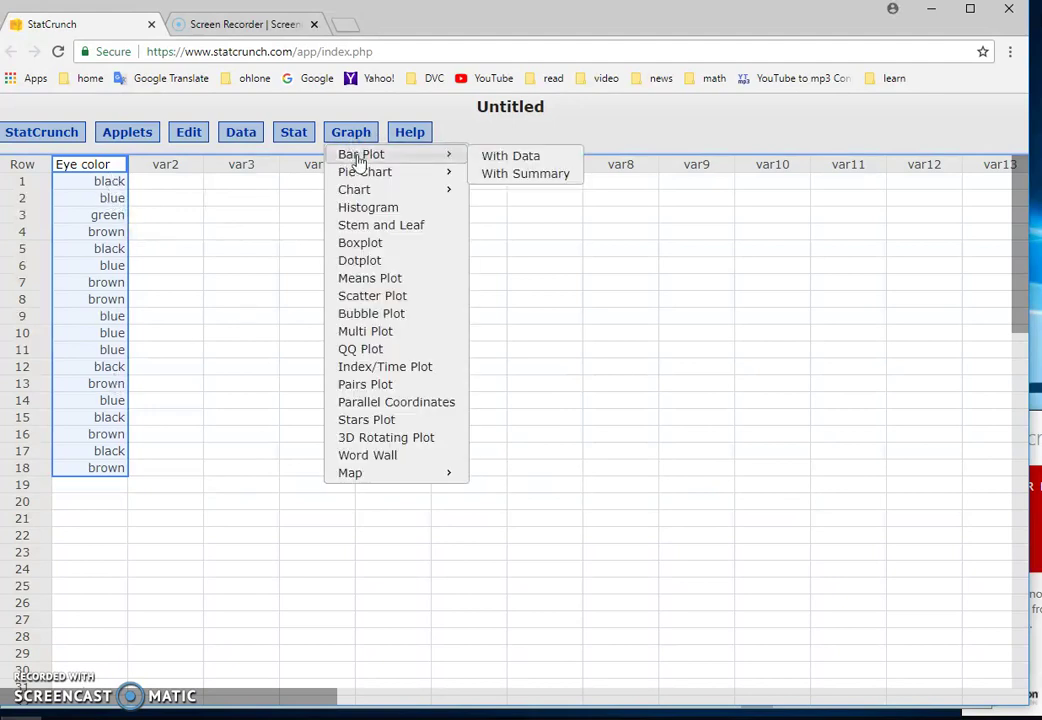
left_click(498, 157)
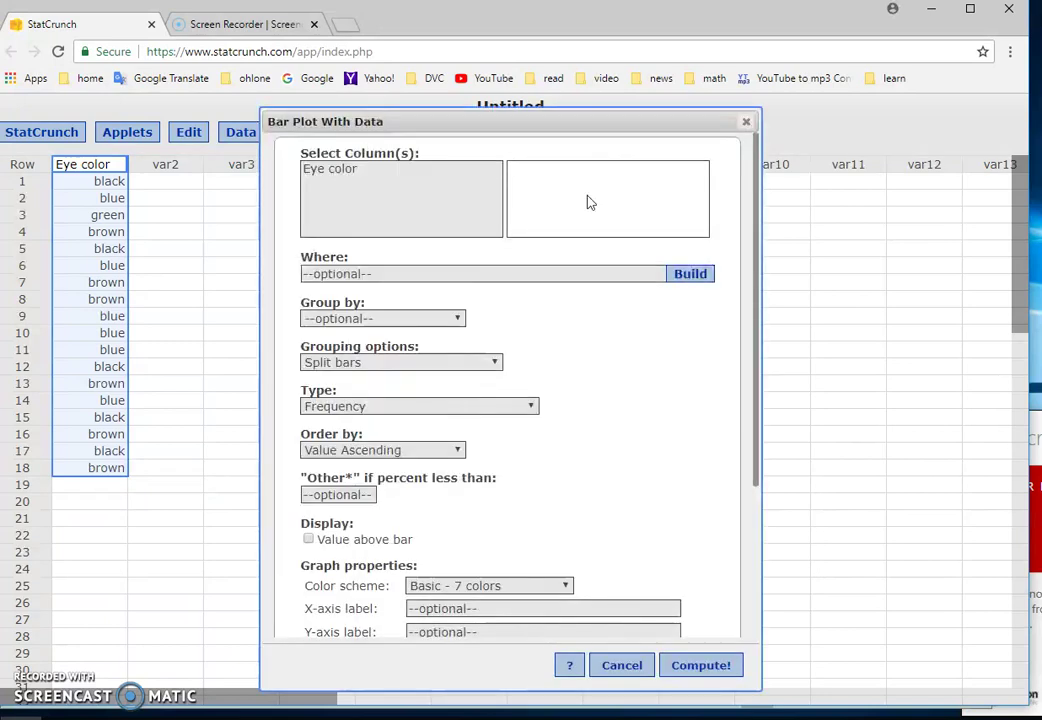
left_click(384, 170)
left_click(705, 664)
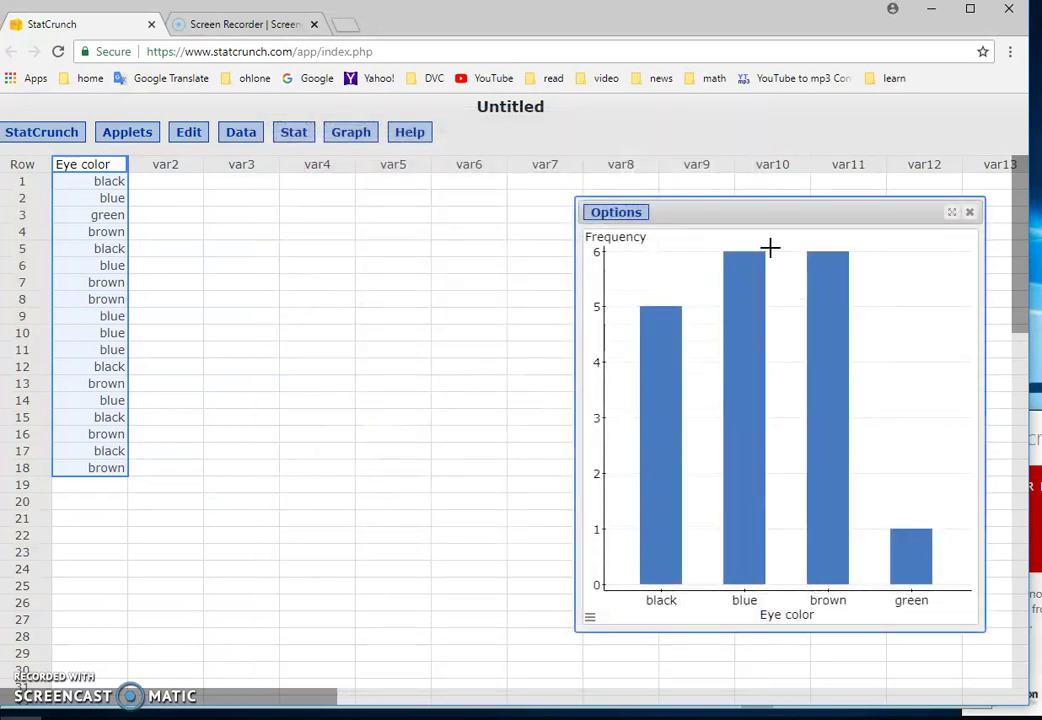
left_click_drag(708, 203, 628, 148)
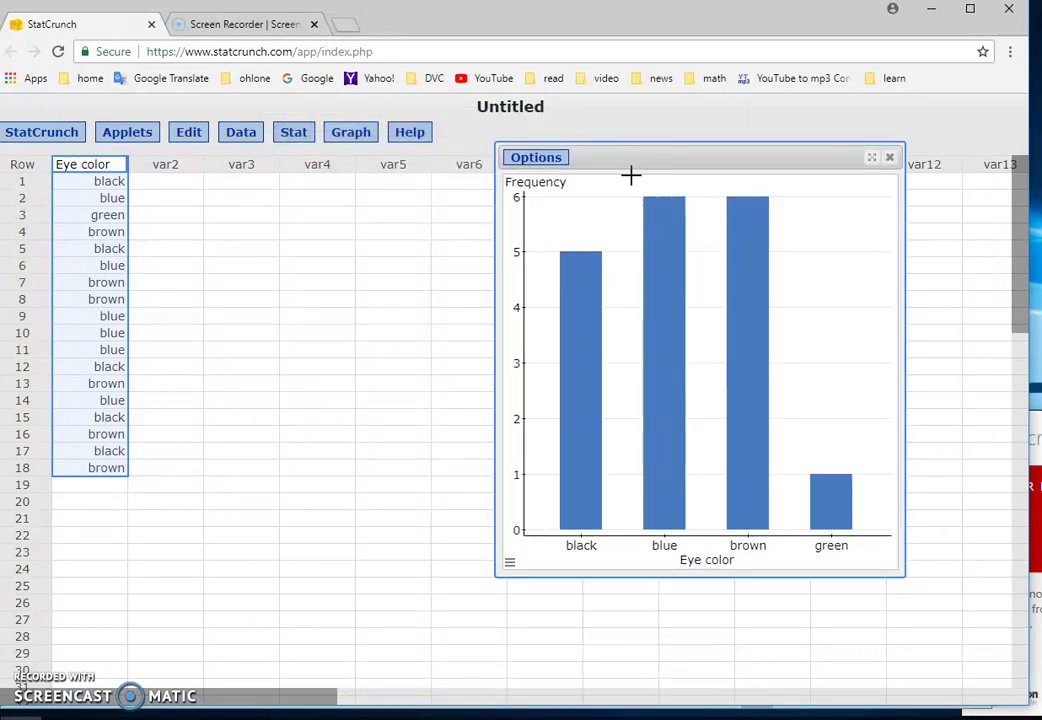
left_click(545, 167)
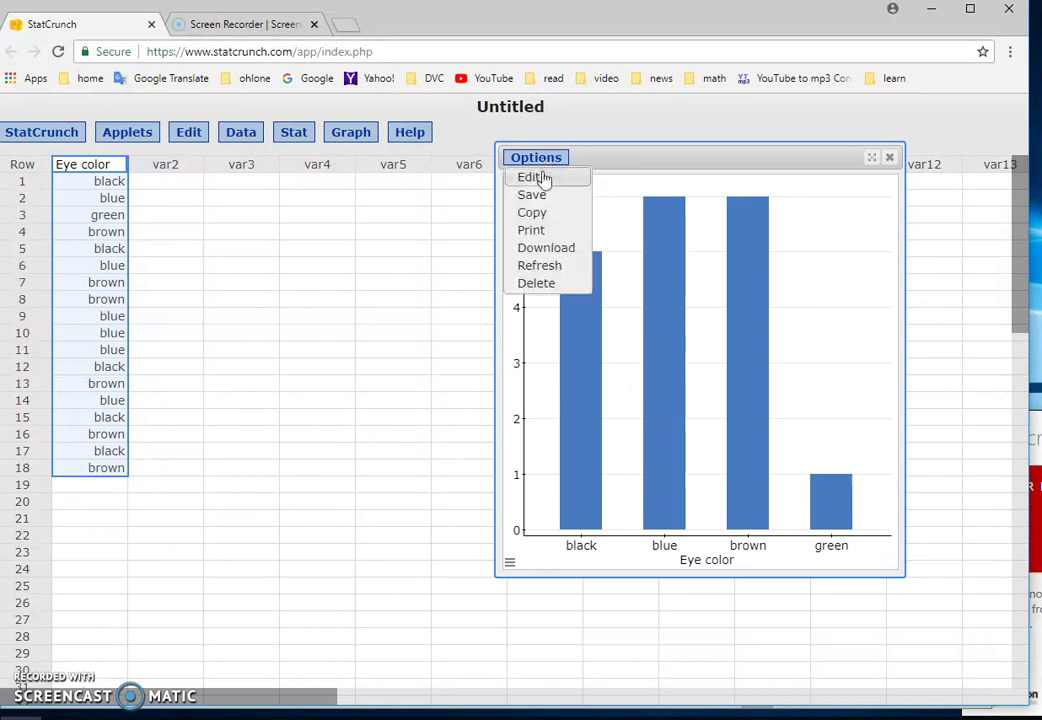
left_click(510, 565)
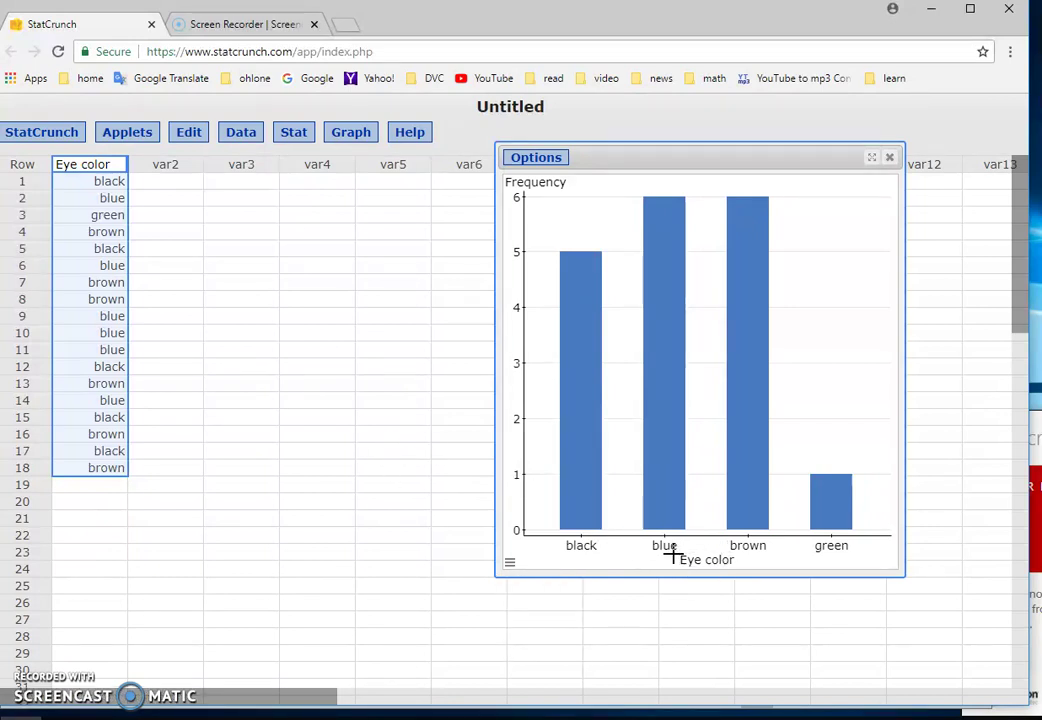
left_click_drag(640, 153, 627, 130)
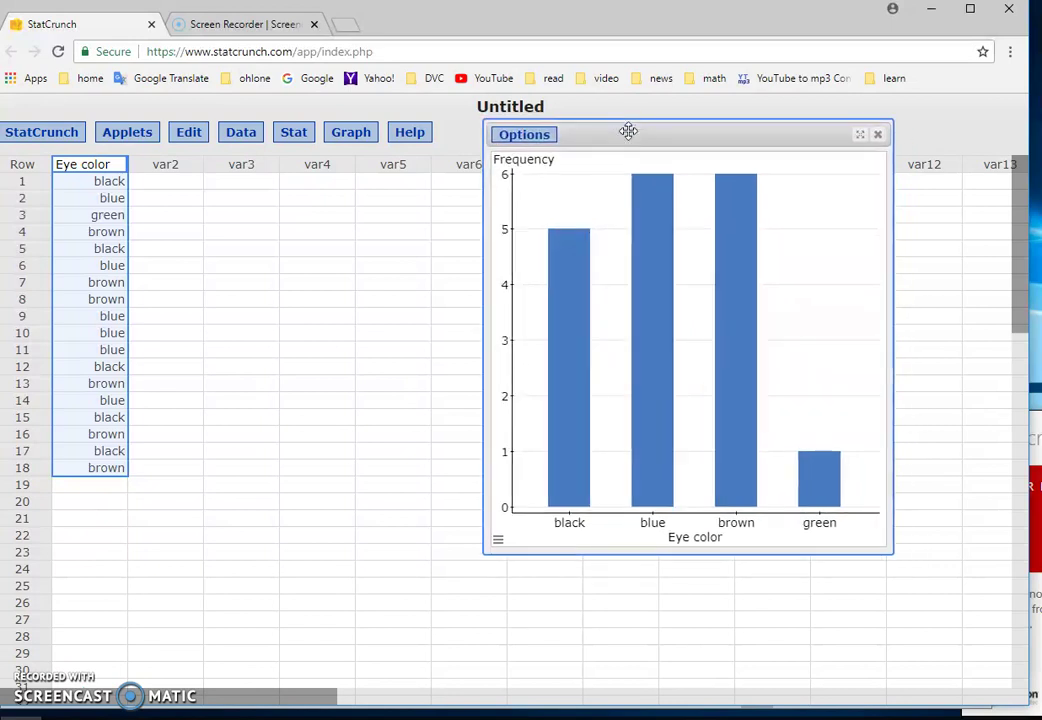
left_click(497, 542)
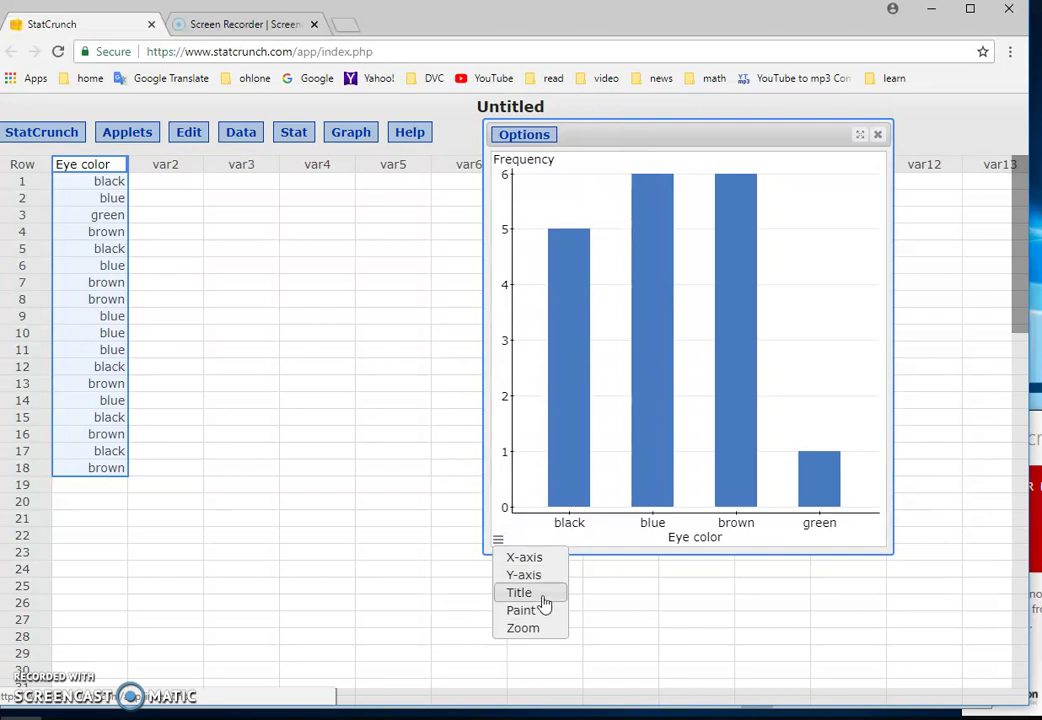
Edit the Eye color bar plot to order its bars by Count Descending, recompute it, and reposition the plot window.
left_click(528, 137)
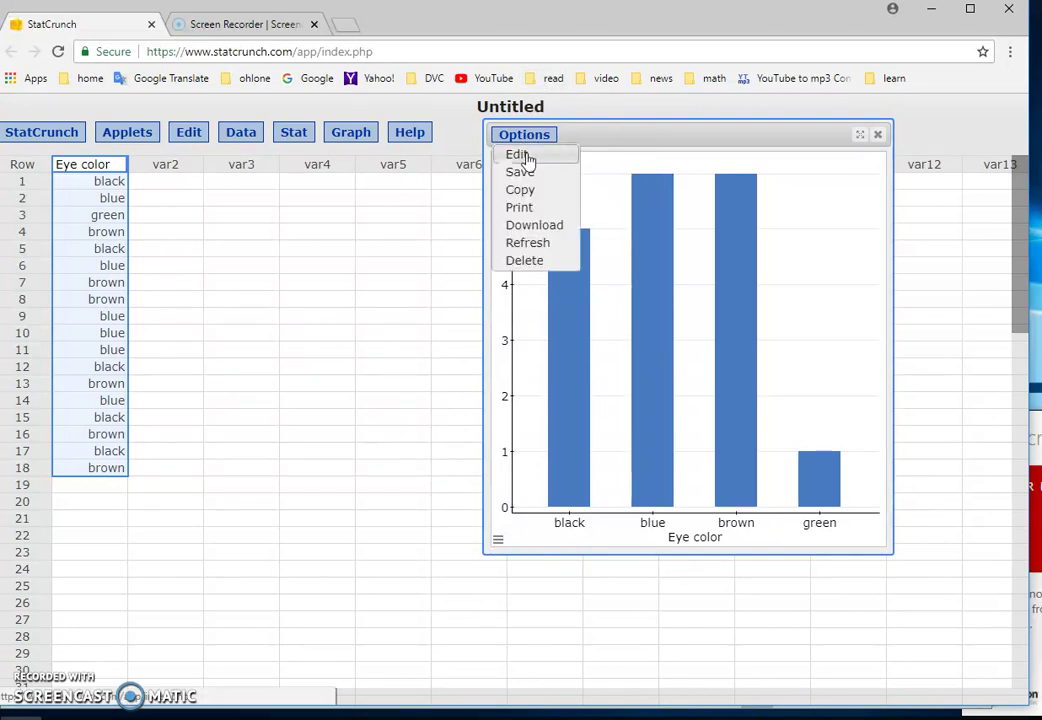
left_click(526, 157)
left_click(432, 177)
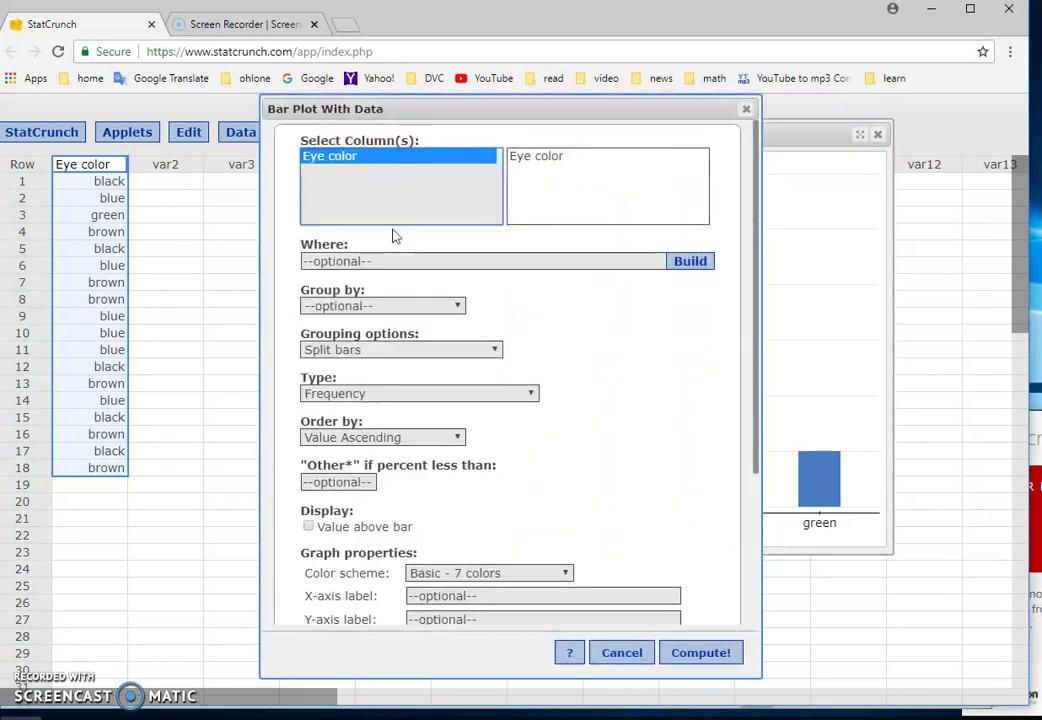
left_click(460, 438)
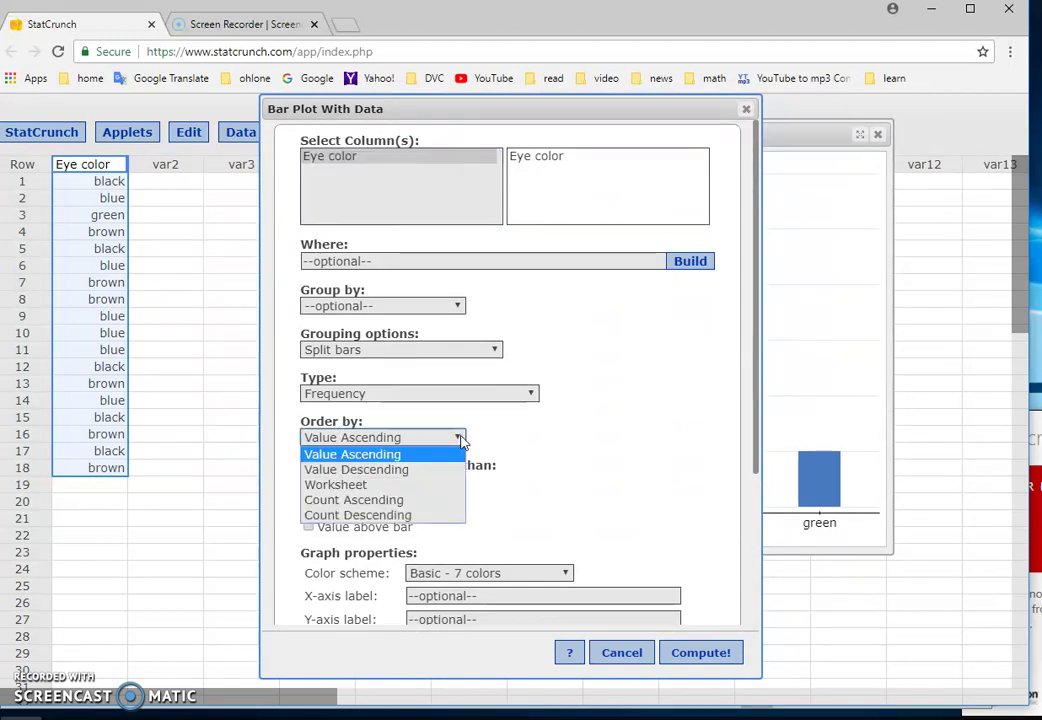
left_click(451, 515)
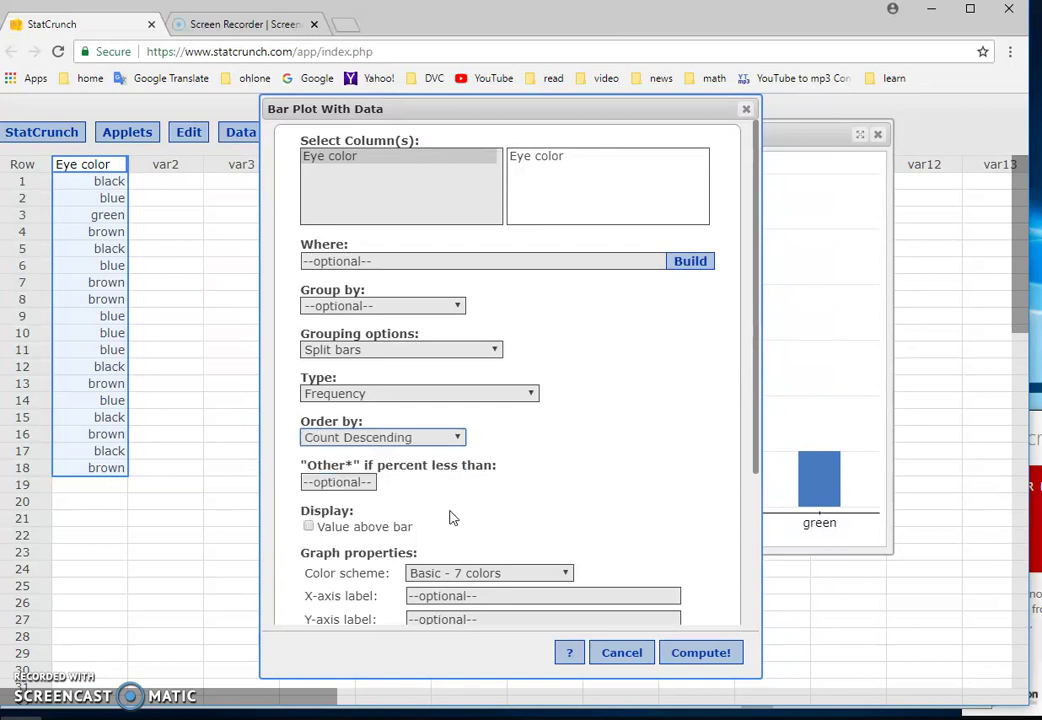
left_click(697, 655)
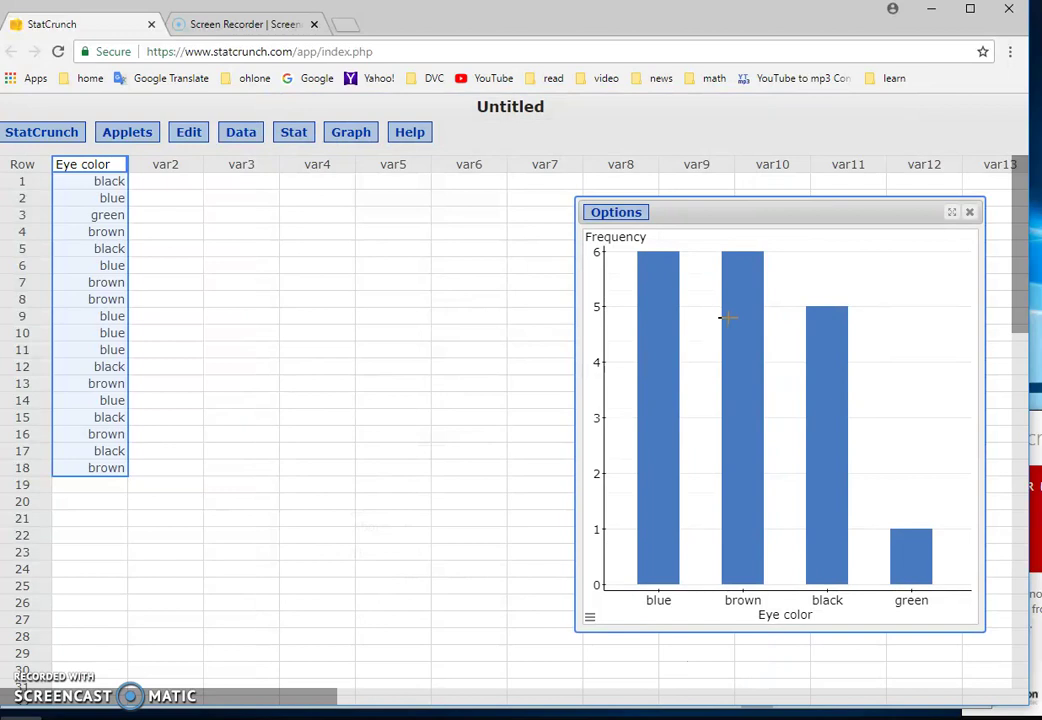
mouse_move(745, 523)
left_click_drag(686, 214, 589, 148)
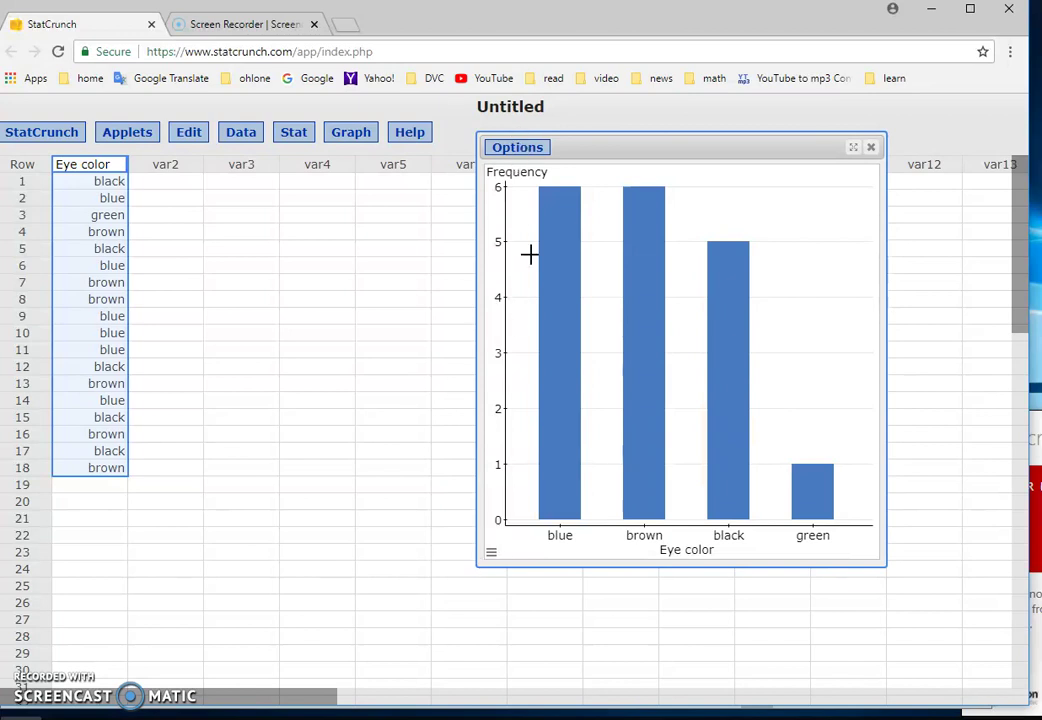
left_click(515, 148)
left_click(510, 166)
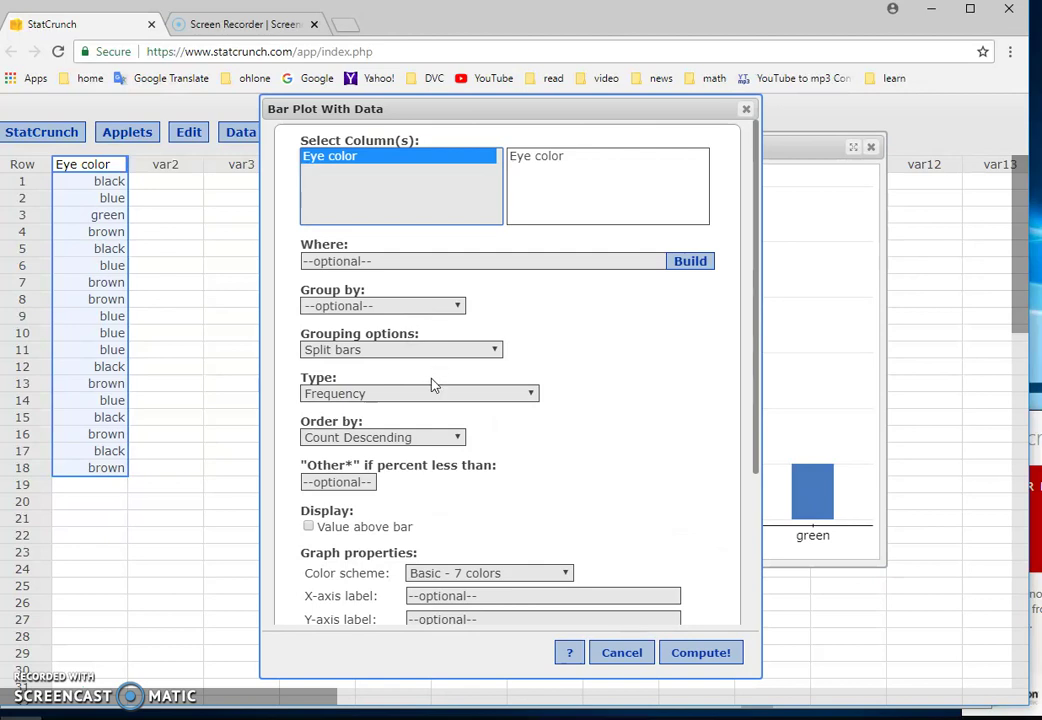
scroll(502, 485, "down", 2)
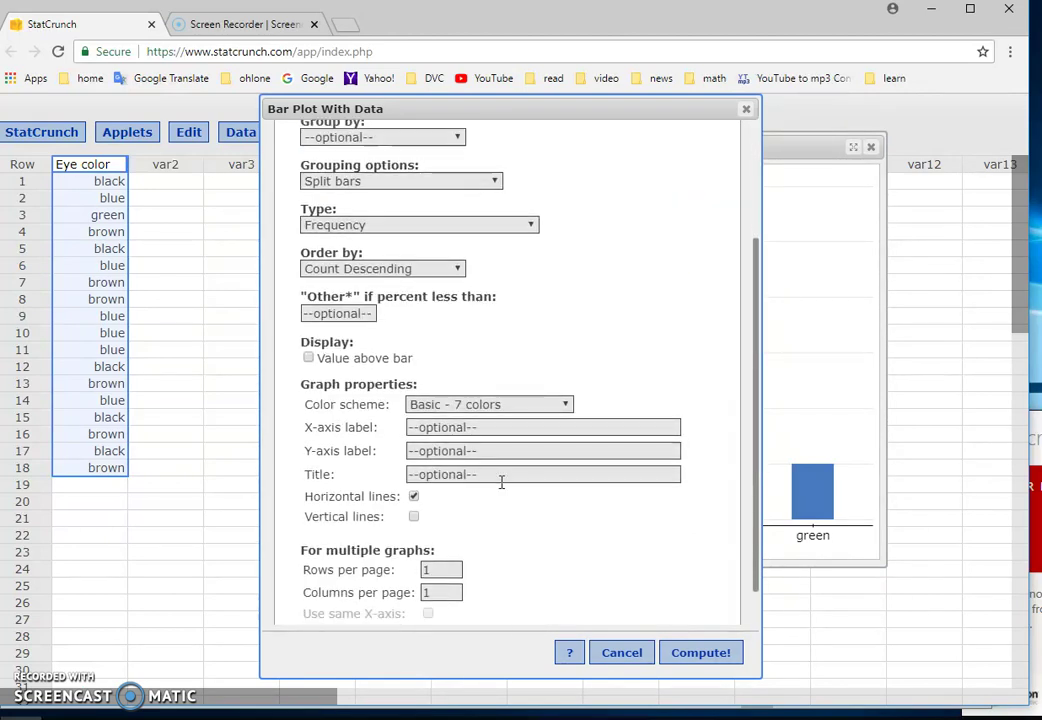
scroll(501, 482, "up", 2)
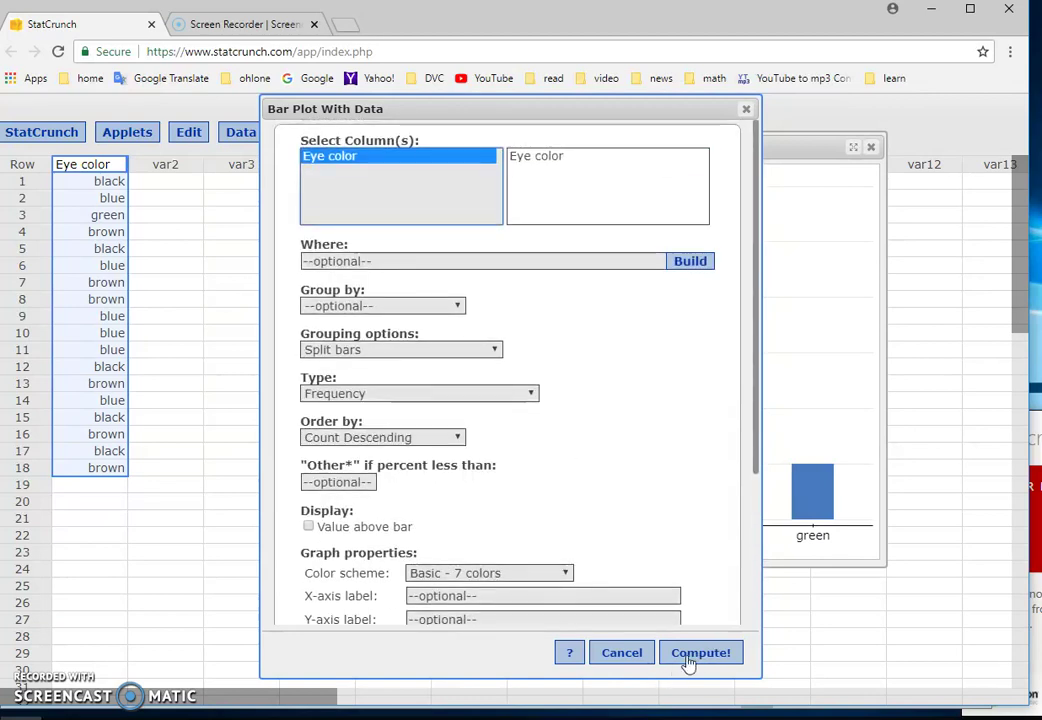
left_click(688, 657)
Set the bar plot's title to "Pareto Chart for Eye Color".
left_click(590, 617)
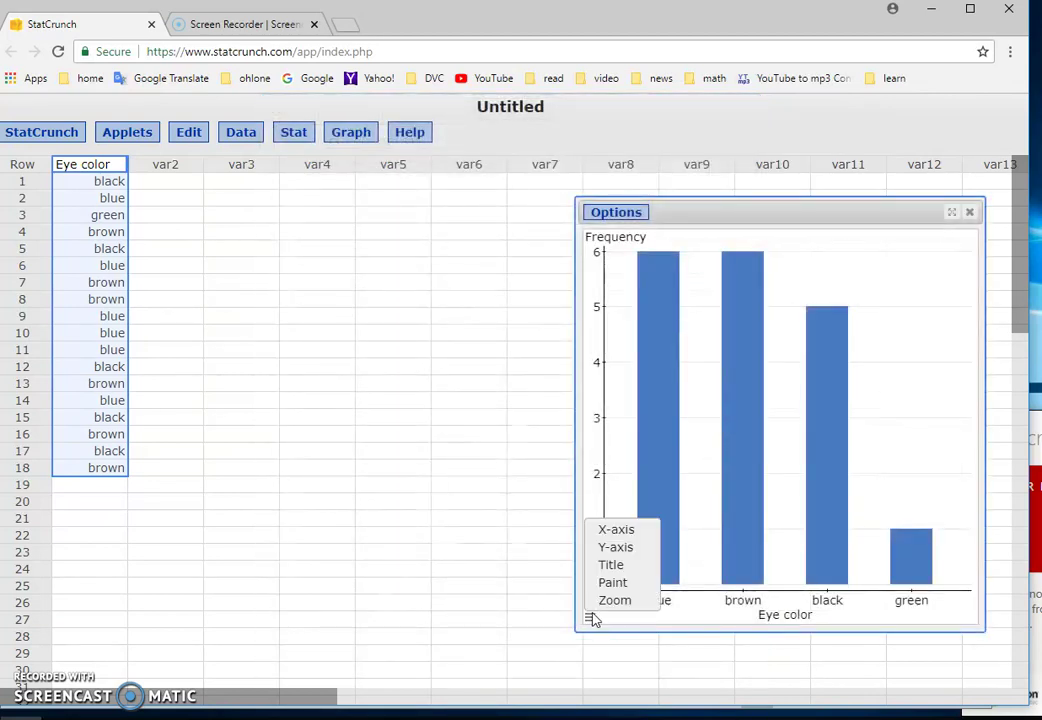
left_click(610, 565)
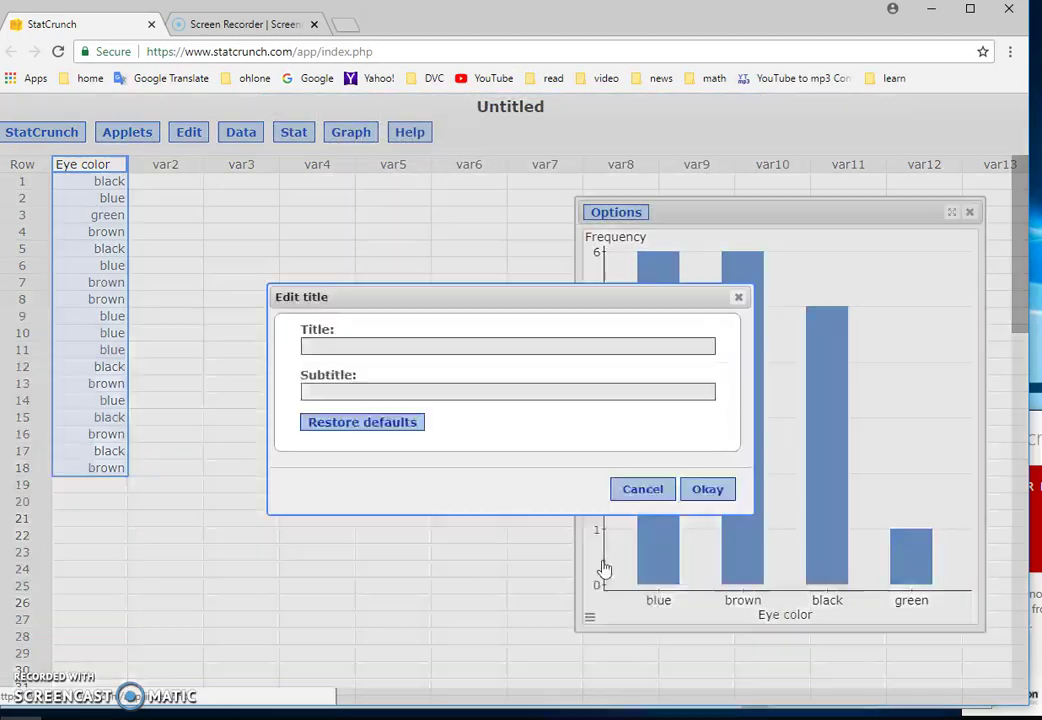
left_click(358, 344)
type("Pareto")
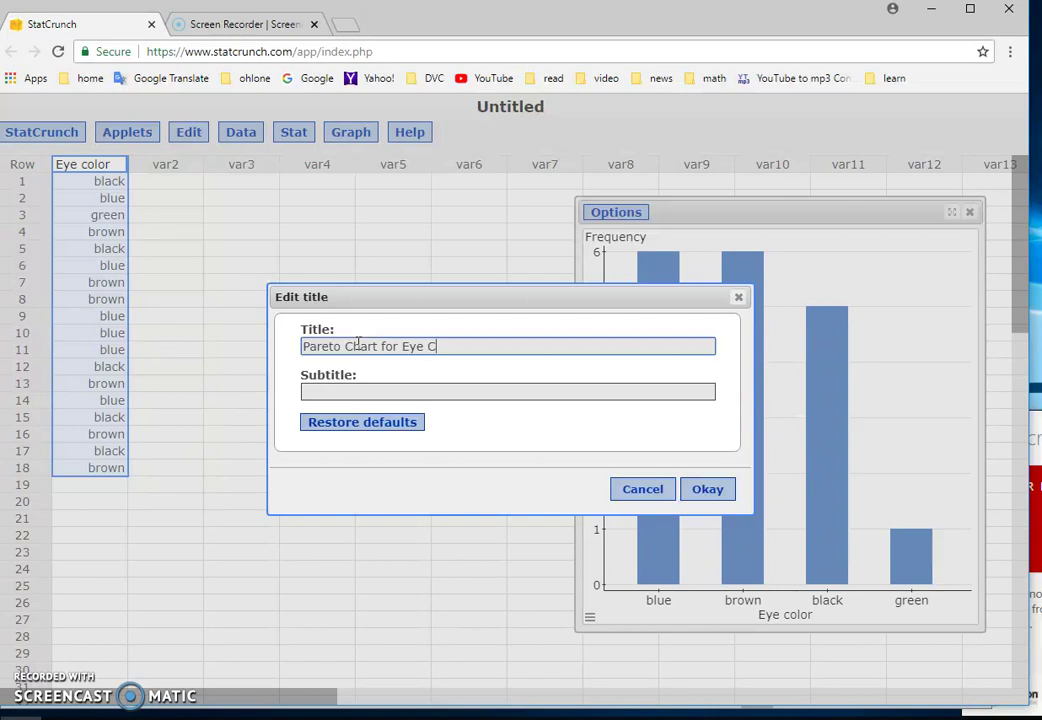
type("Chart for Eye Color")
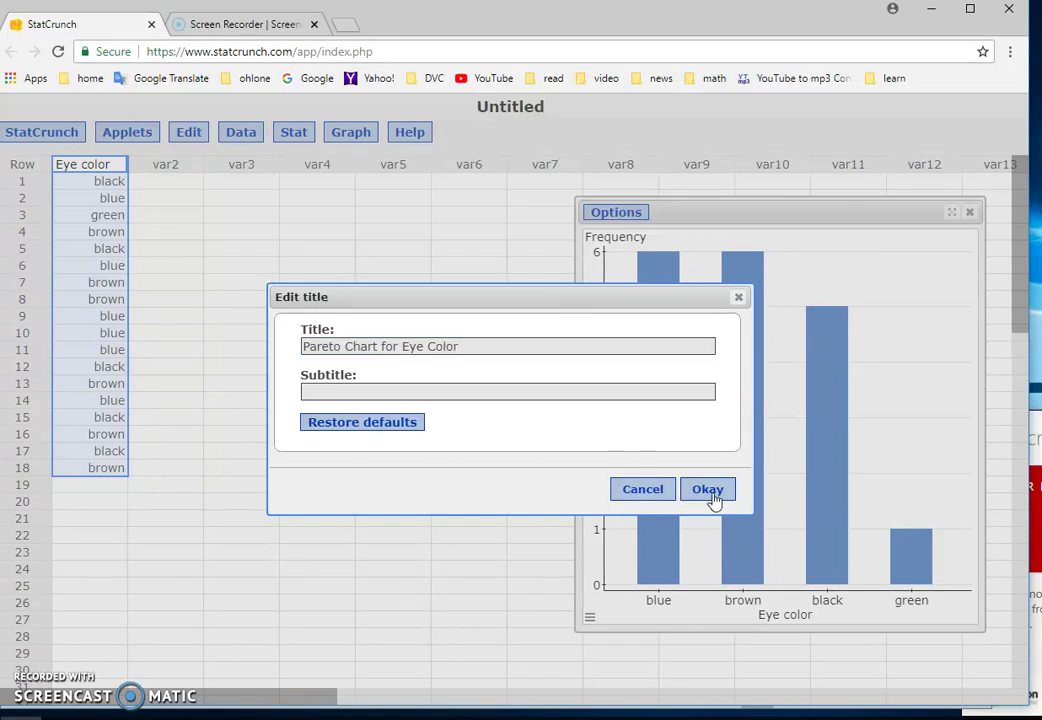
left_click(708, 491)
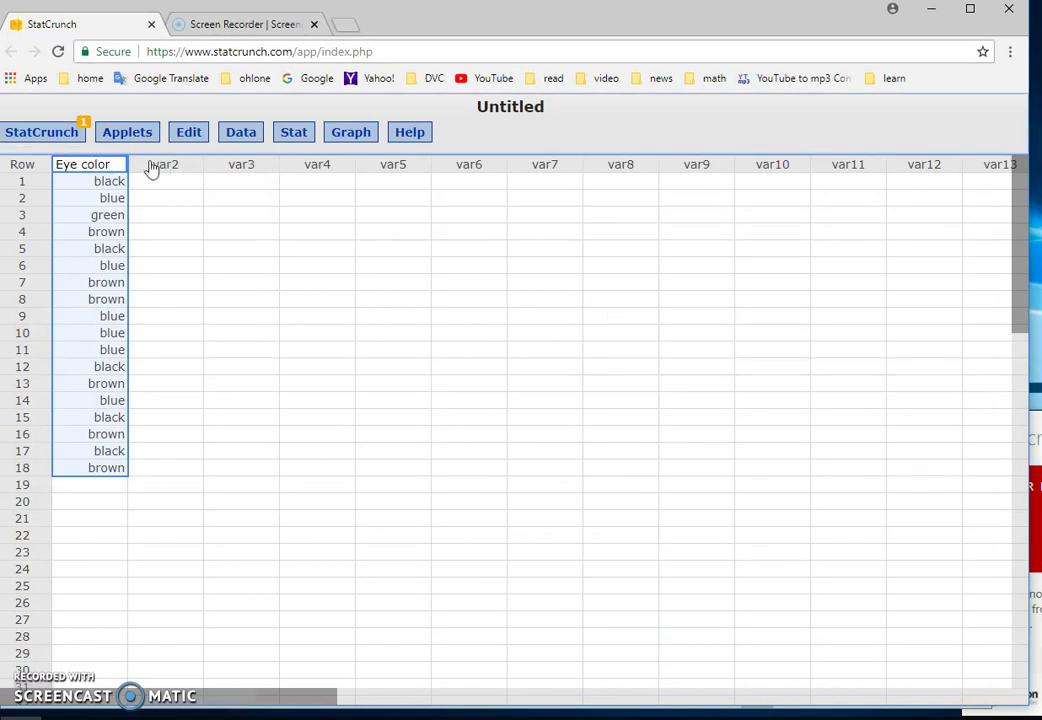
Create a pie chart with data from the Eye color column, displaying Count and Percent of Total.
left_click(344, 141)
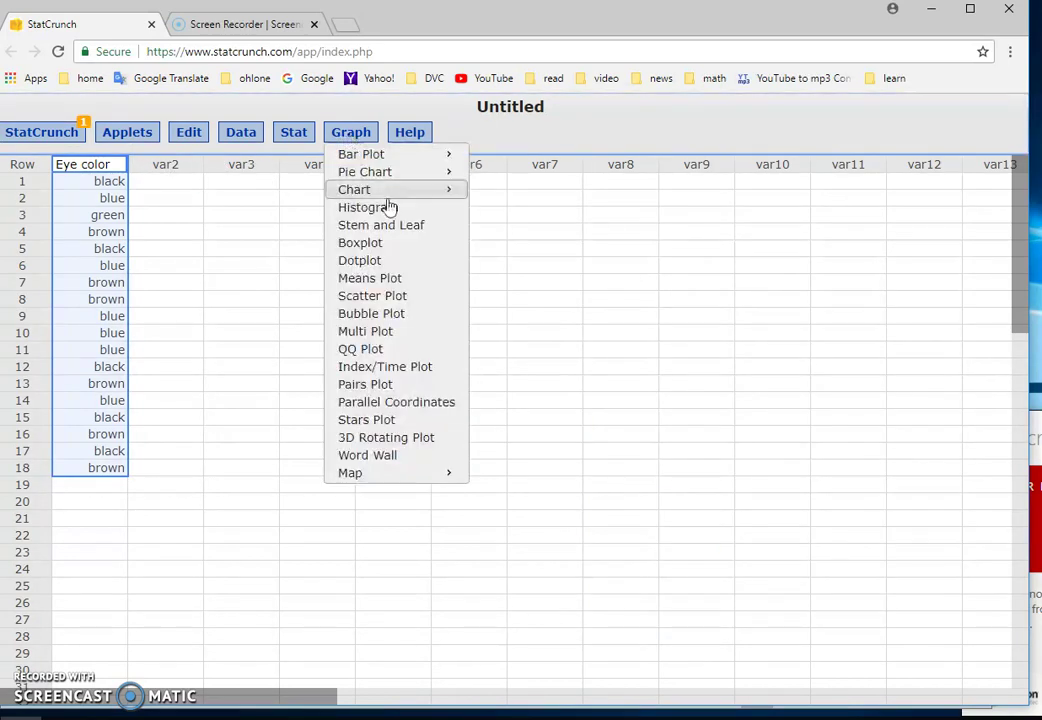
mouse_move(406, 180)
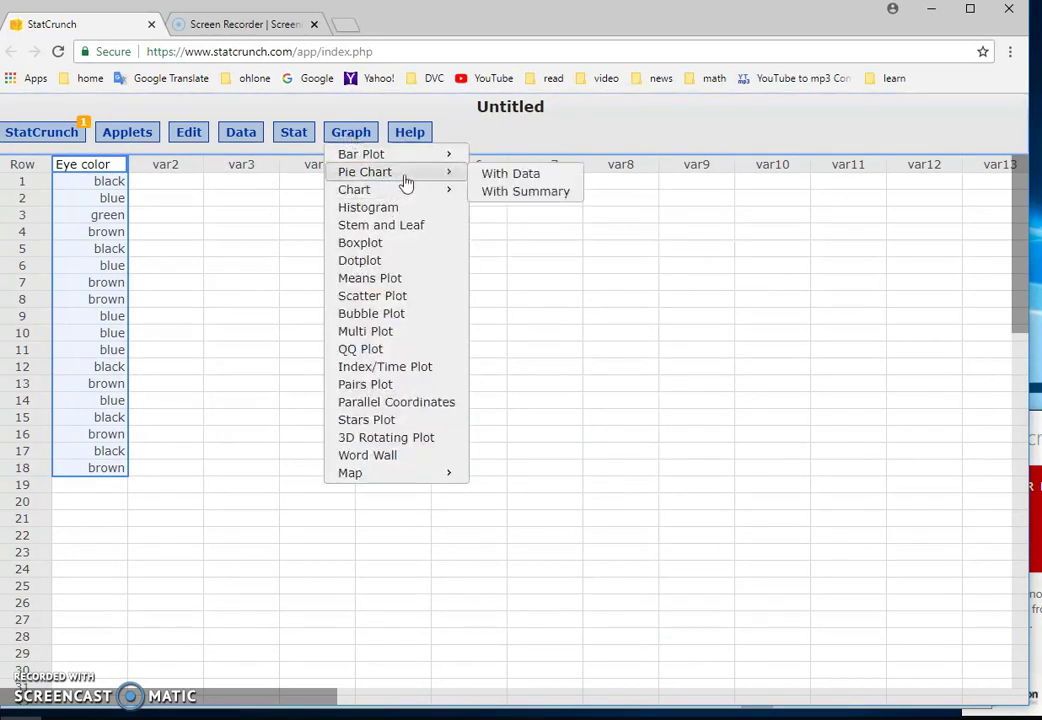
left_click(533, 175)
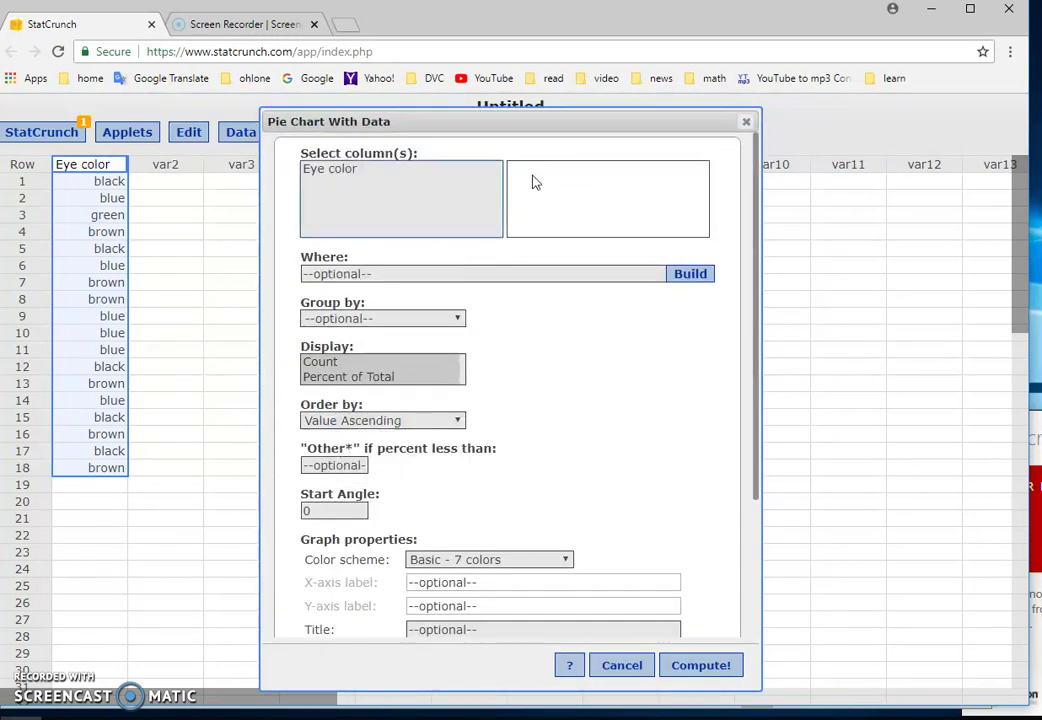
left_click(437, 180)
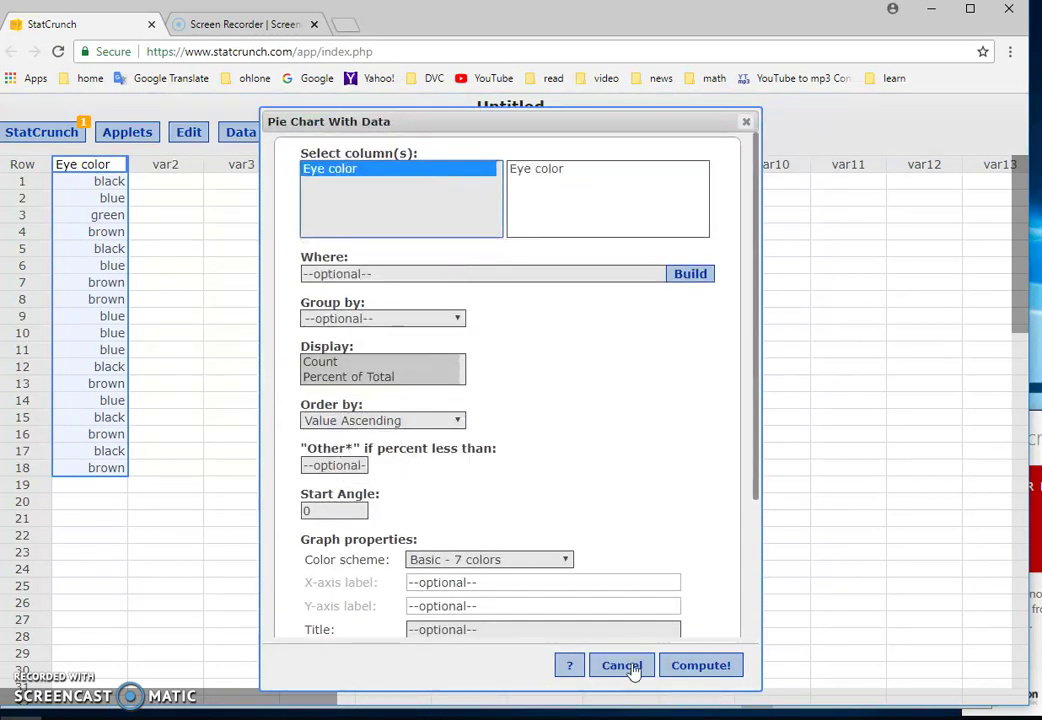
left_click(700, 670)
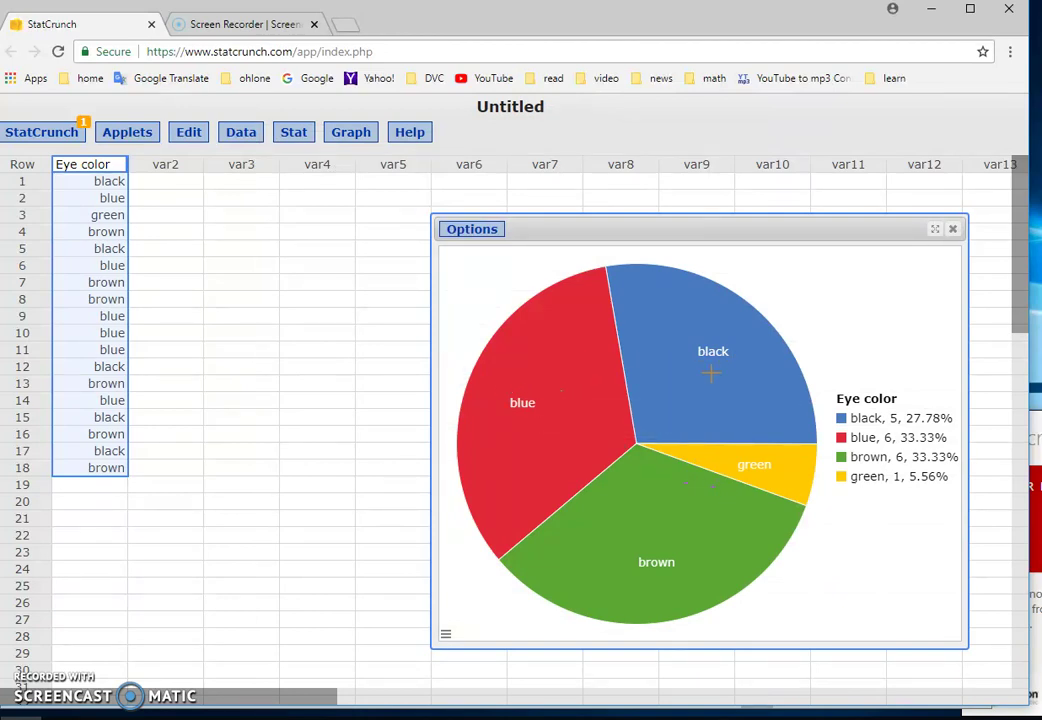
mouse_move(708, 371)
left_click(476, 232)
left_click(478, 249)
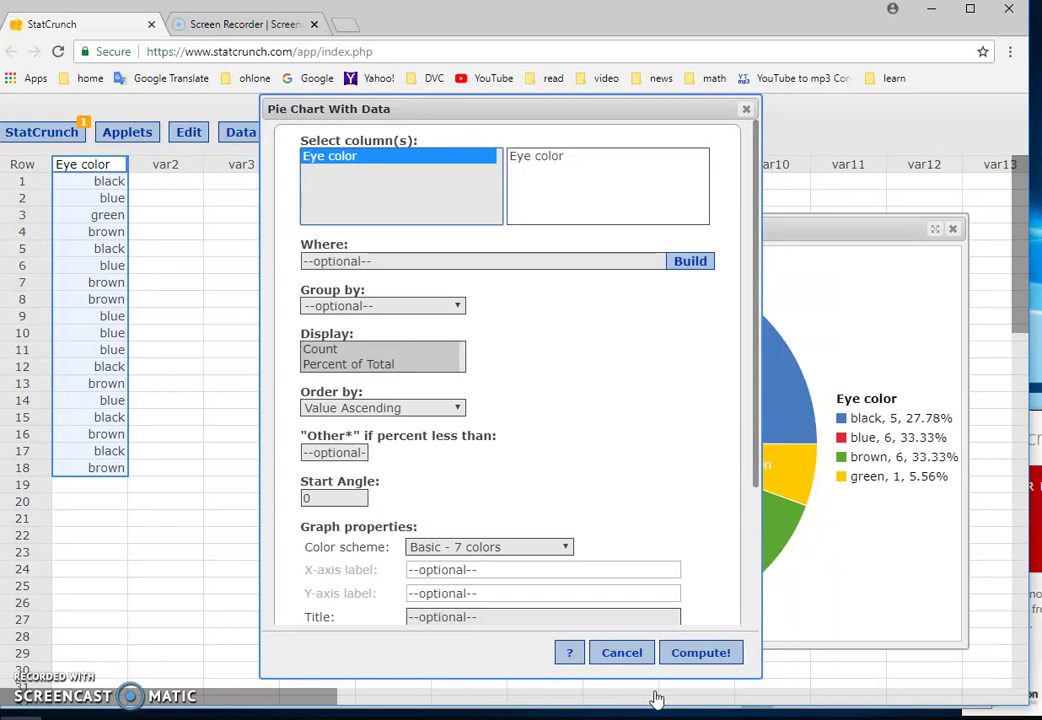
left_click(746, 109)
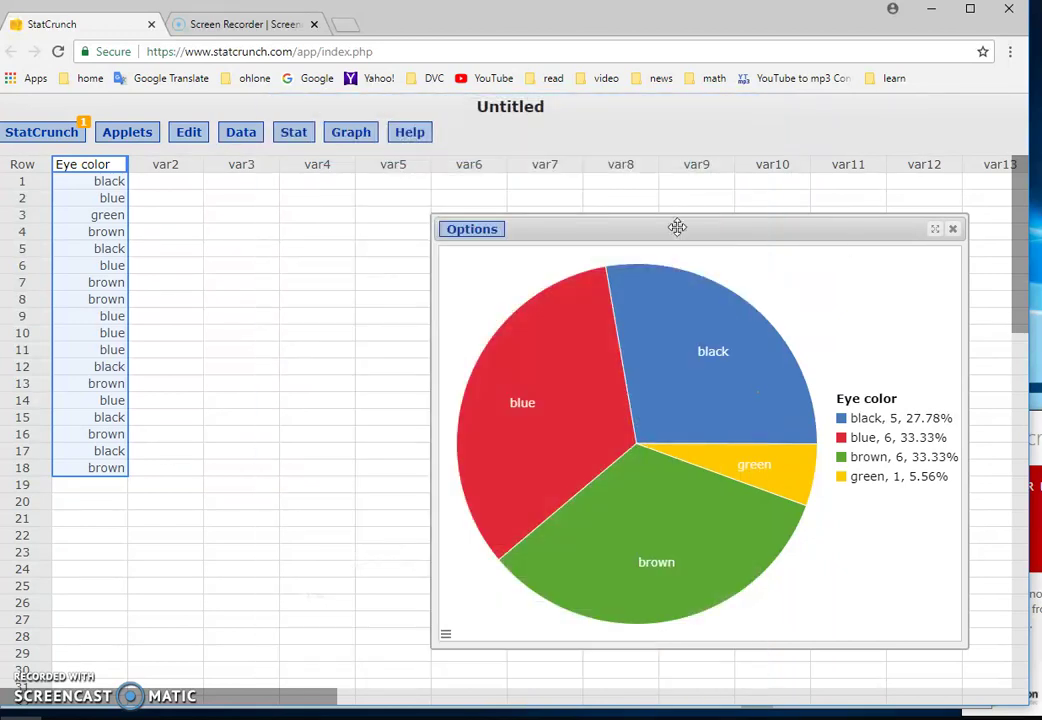
Move the Eye color pie chart window closer to the menu bar, and close it.
left_click_drag(677, 227, 664, 128)
left_click(435, 539)
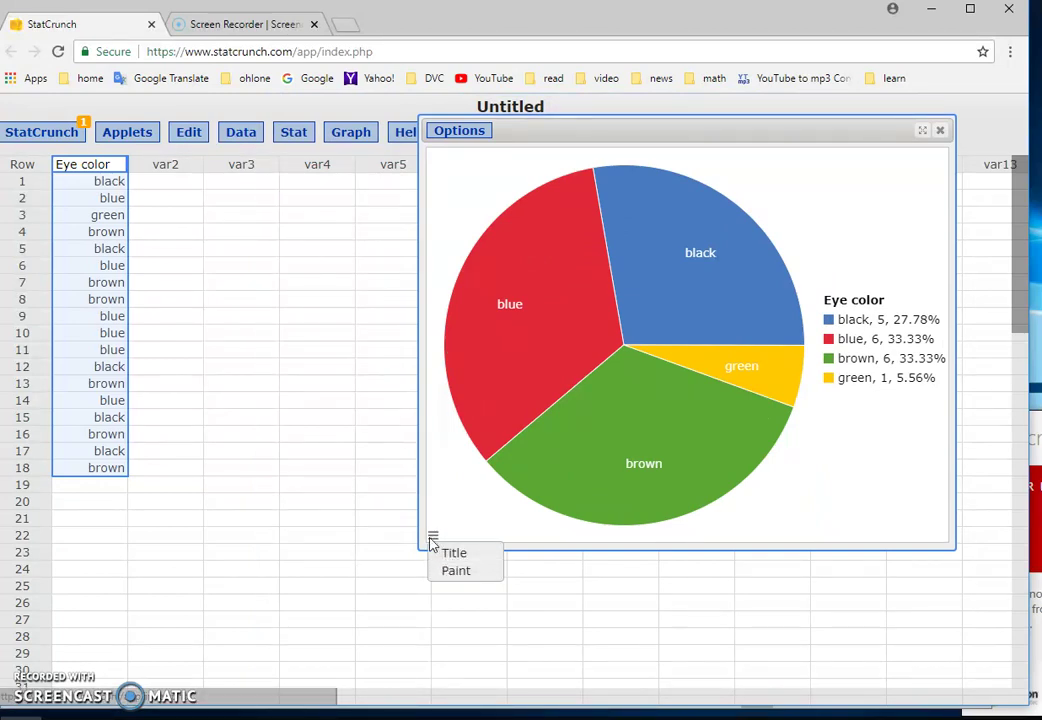
left_click(352, 465)
left_click(940, 134)
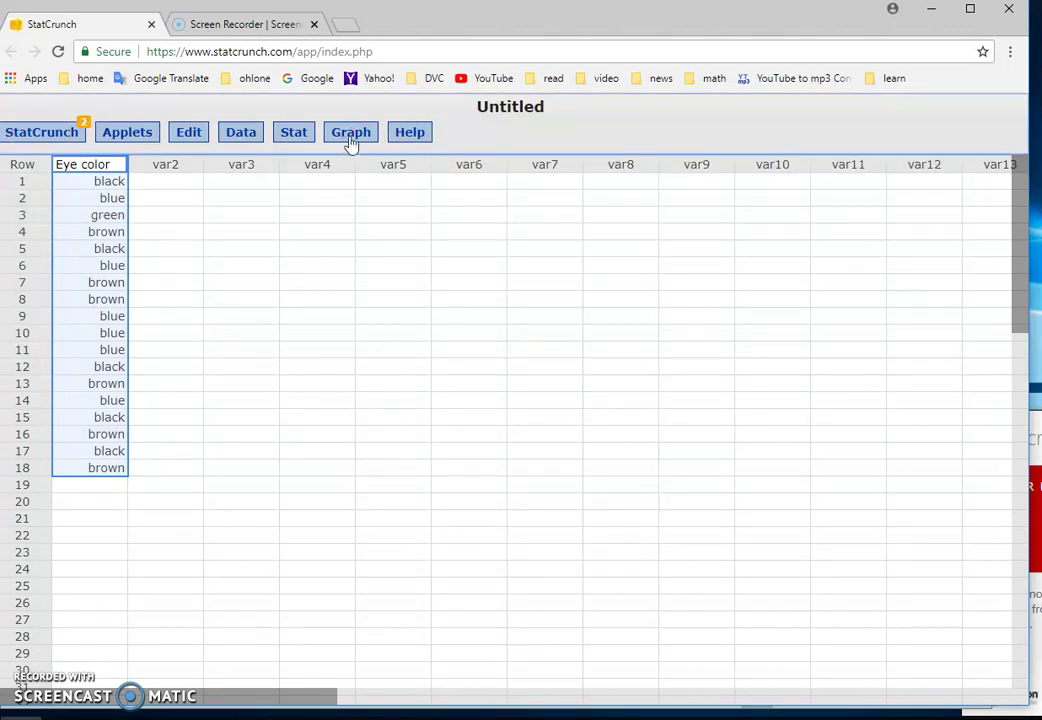
Switch to Excel and copy the transportation and frequency table, cells C1 to D6.
key("alt+Tab")
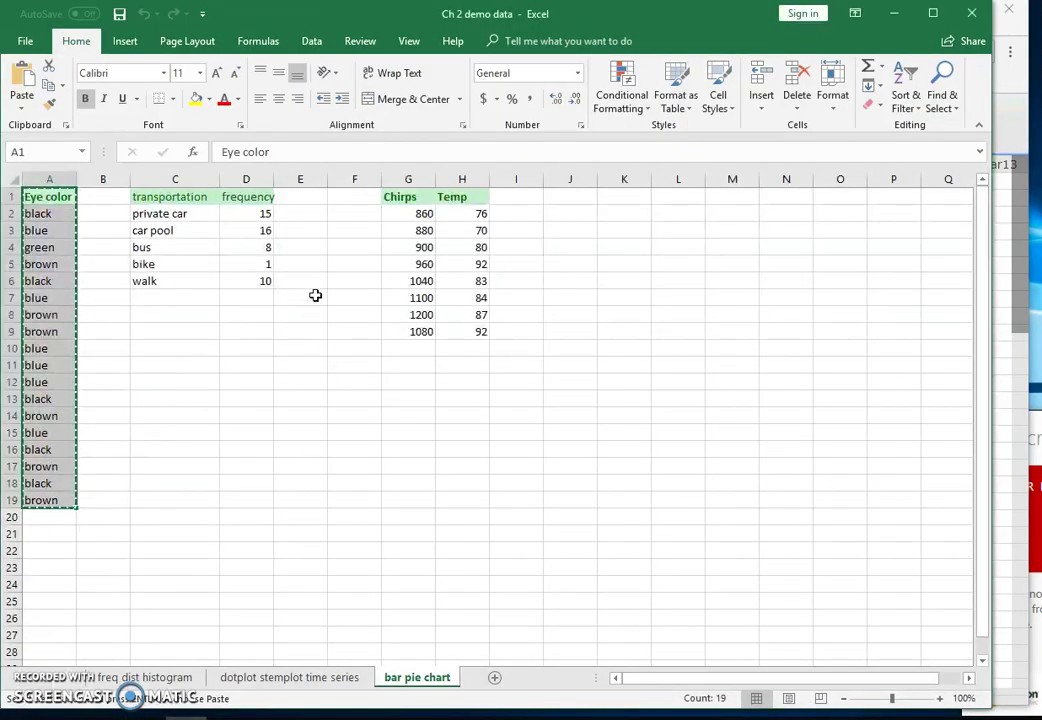
left_click_drag(230, 205, 228, 272)
right_click(229, 259)
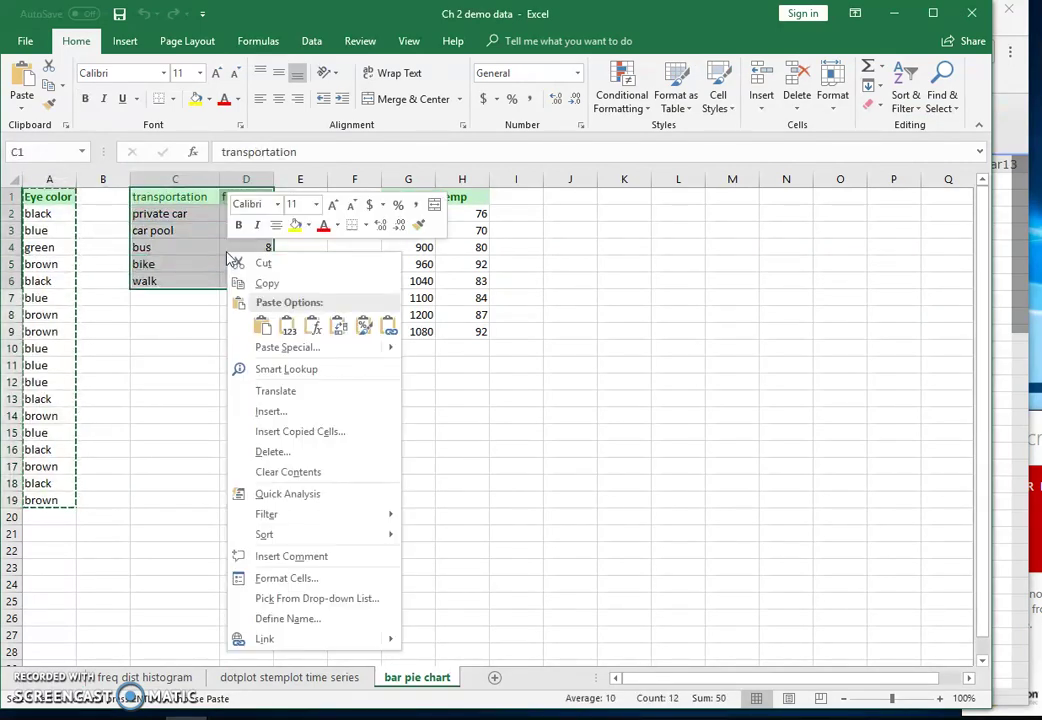
left_click(267, 285)
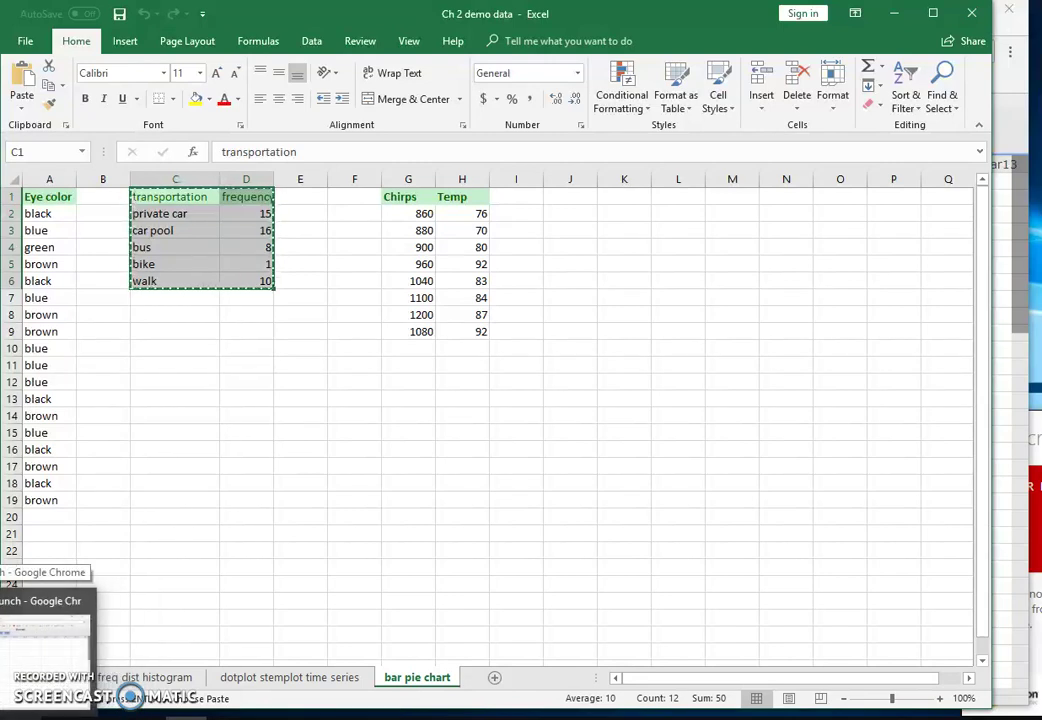
Switch to StatCrunch and paste the copied transportation table with its headers starting at the var4 column name.
left_click(45, 625)
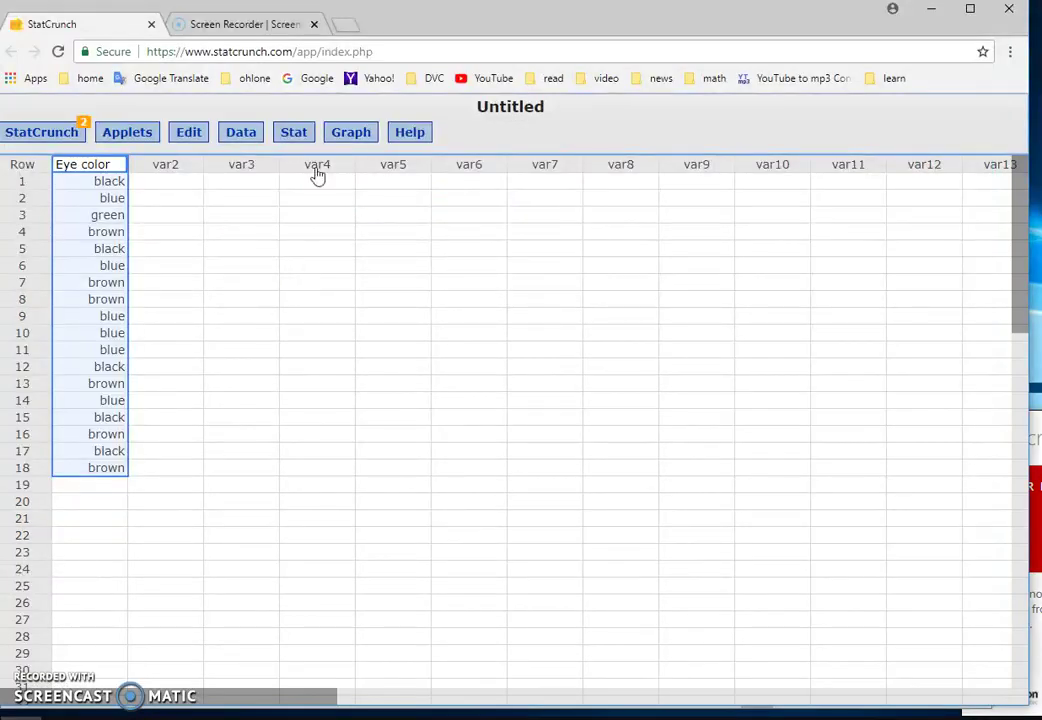
left_click(322, 166)
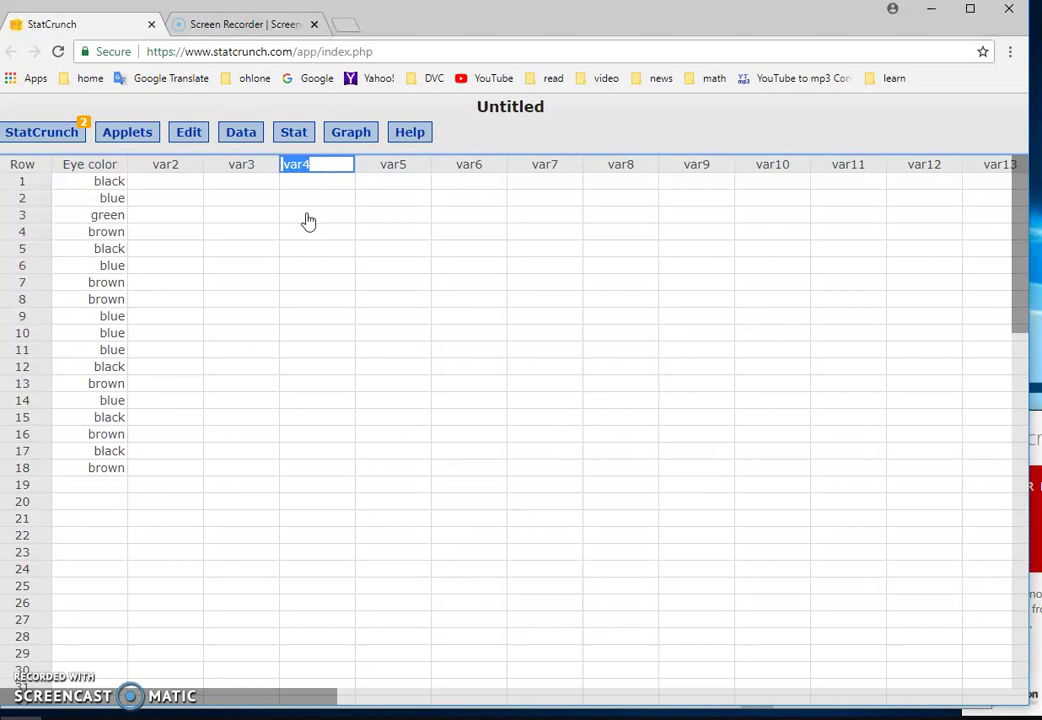
key("ctrl+v")
left_click(316, 315)
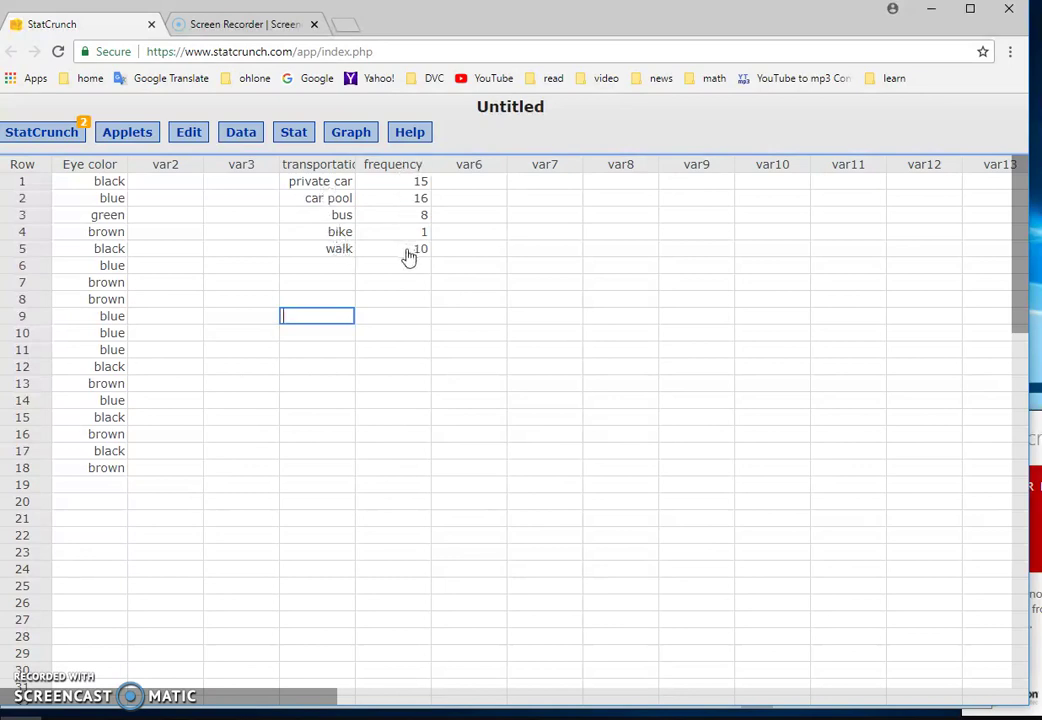
Create a frequency bar plot with summary, using transportation for categories and frequency for counts, and move the plot beside the data.
left_click(355, 138)
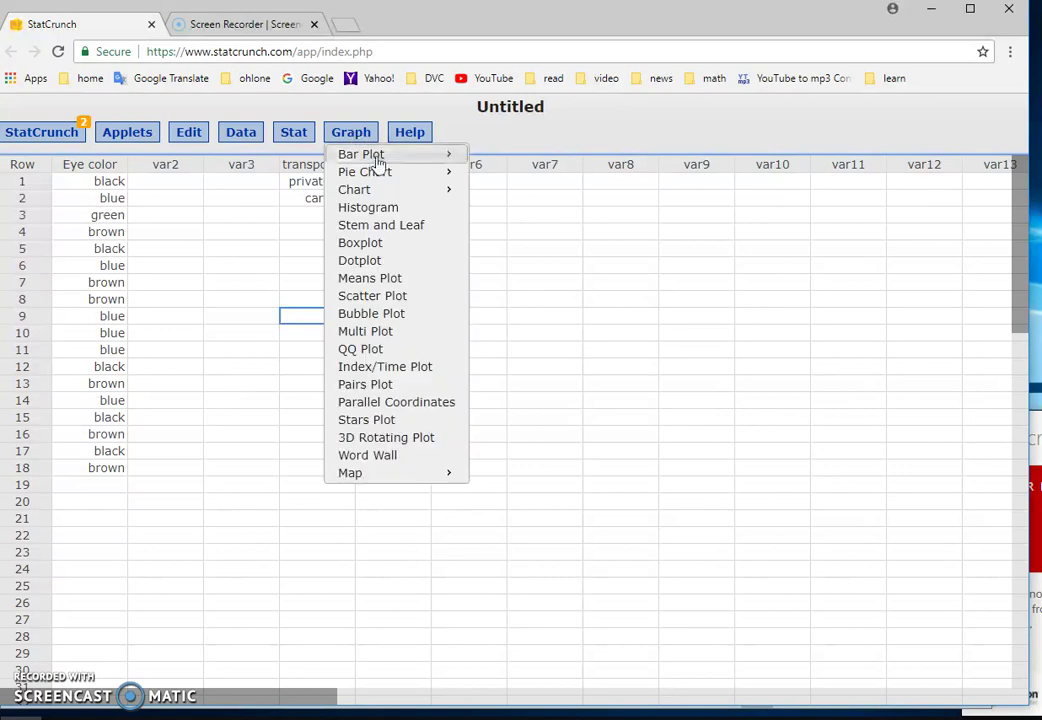
mouse_move(380, 172)
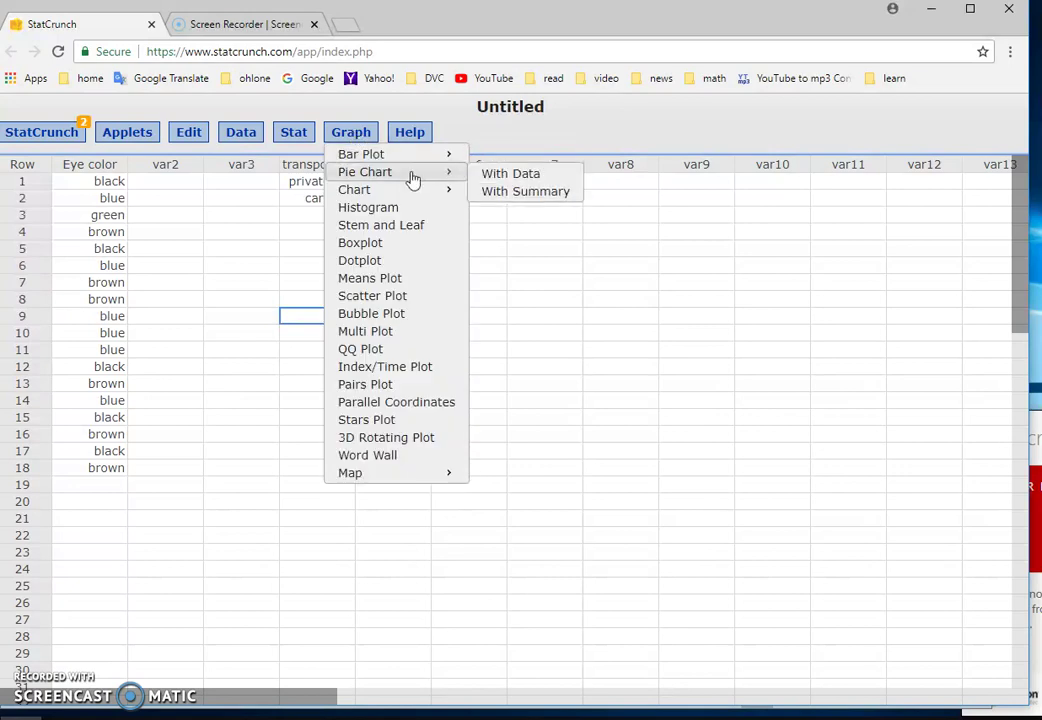
mouse_move(440, 156)
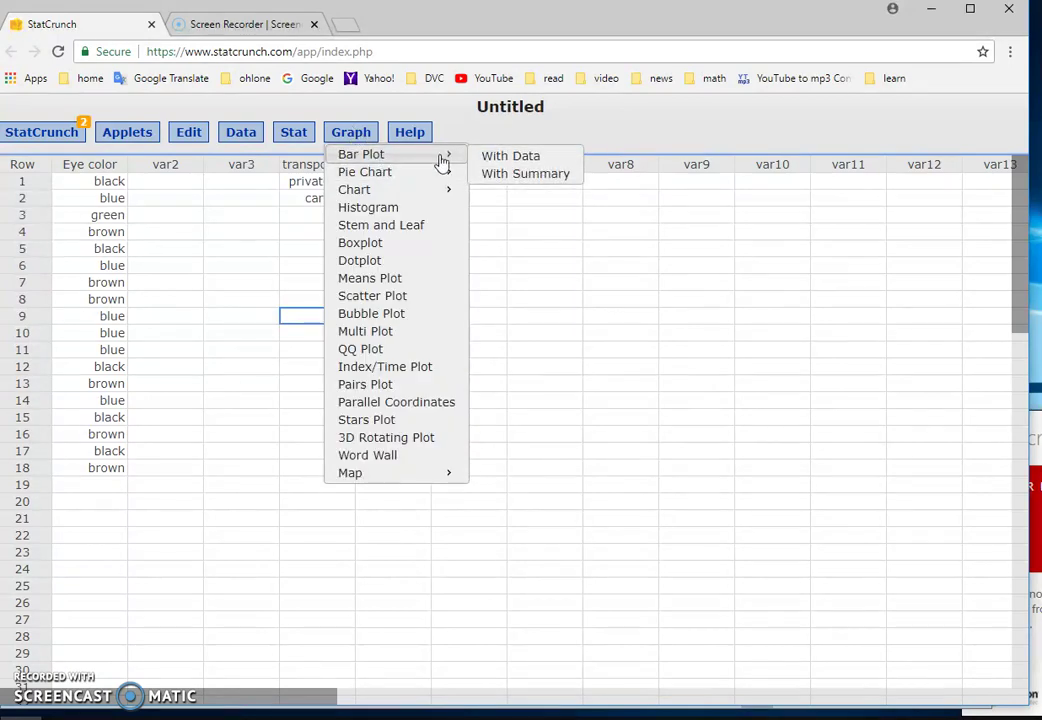
left_click(517, 180)
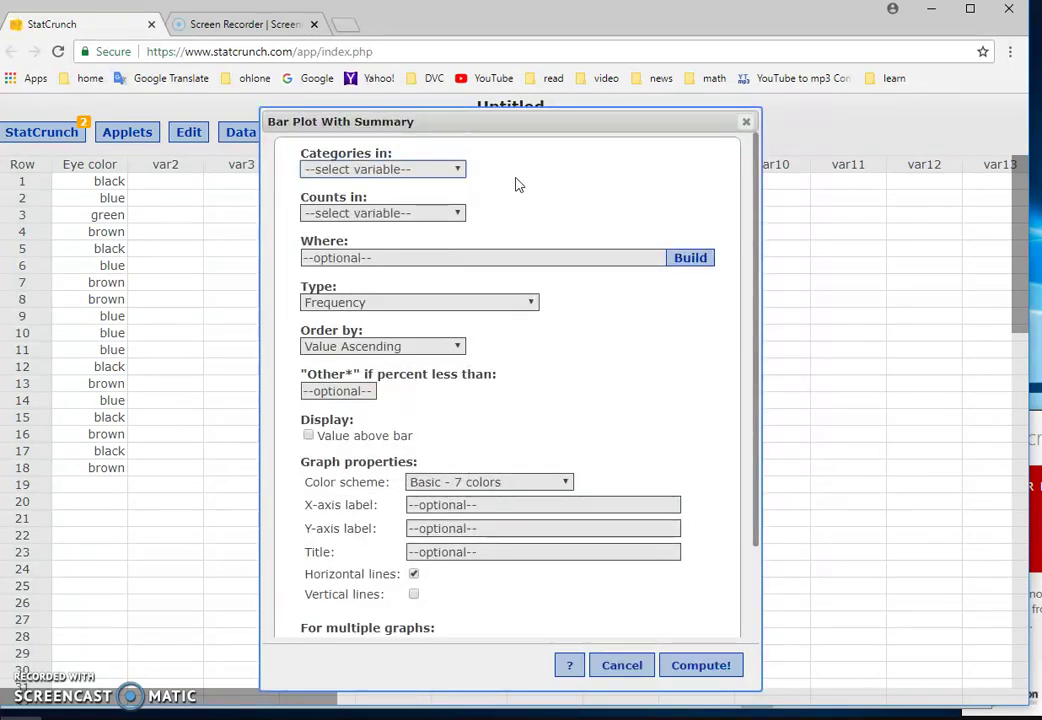
left_click(460, 172)
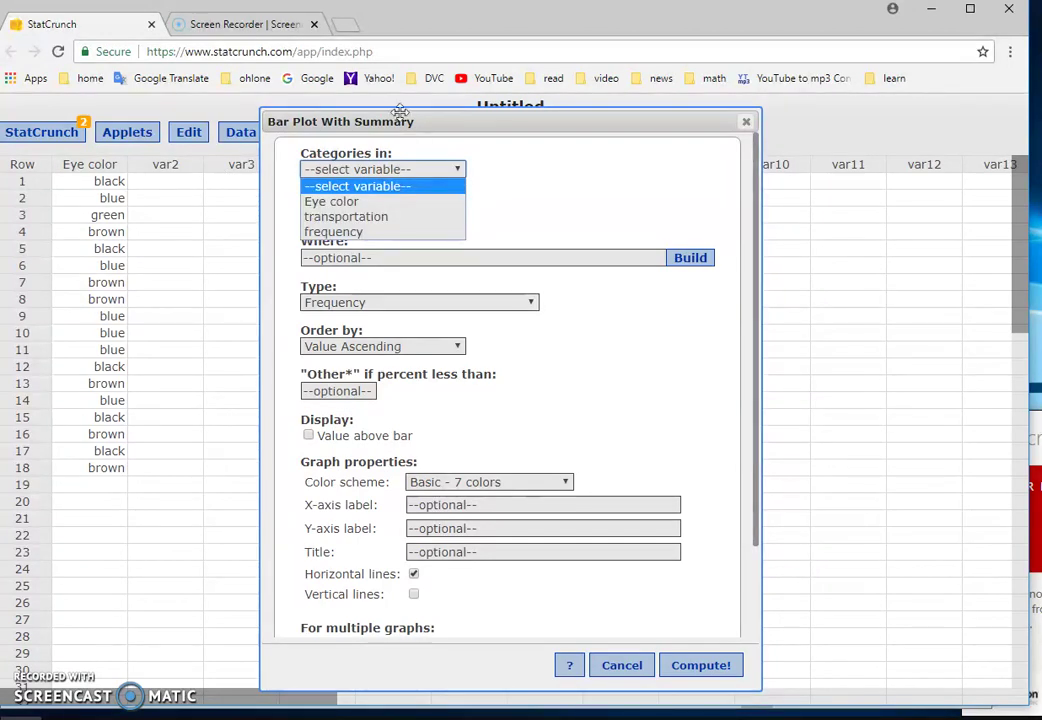
left_click_drag(510, 121, 672, 124)
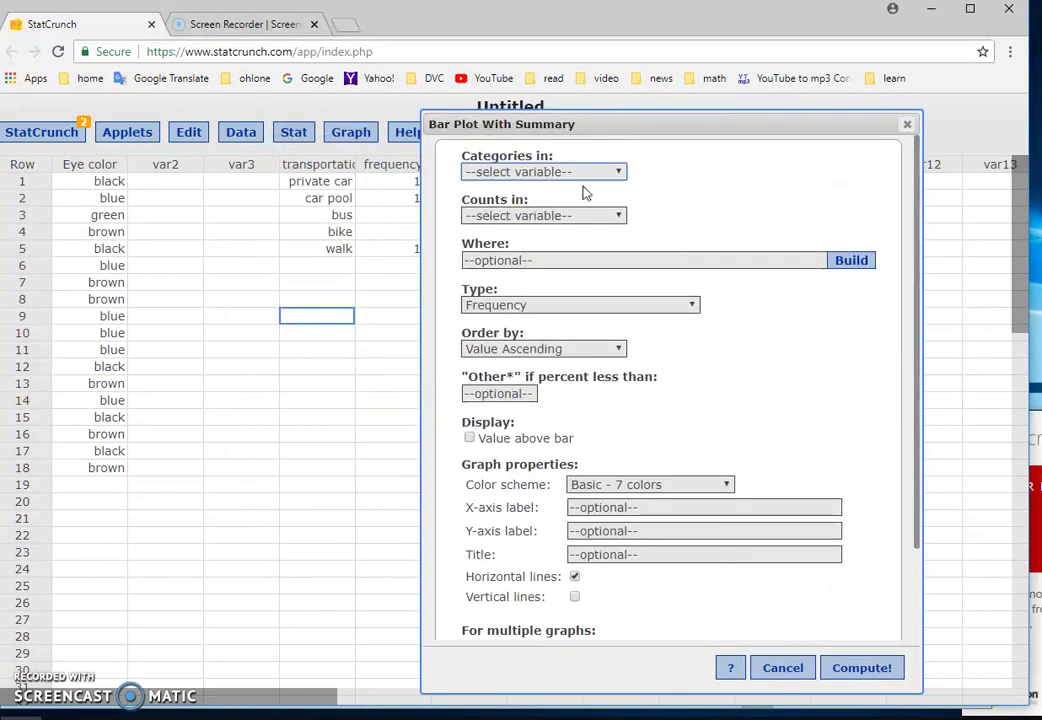
left_click(619, 174)
left_click(614, 223)
left_click(619, 216)
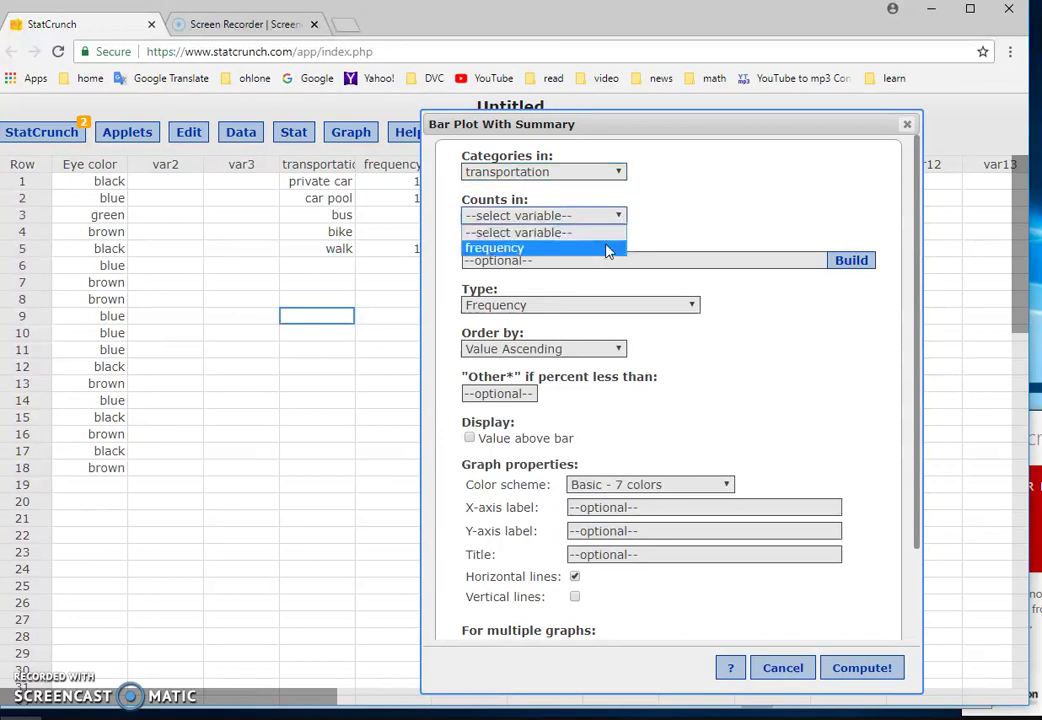
left_click(609, 248)
left_click(872, 667)
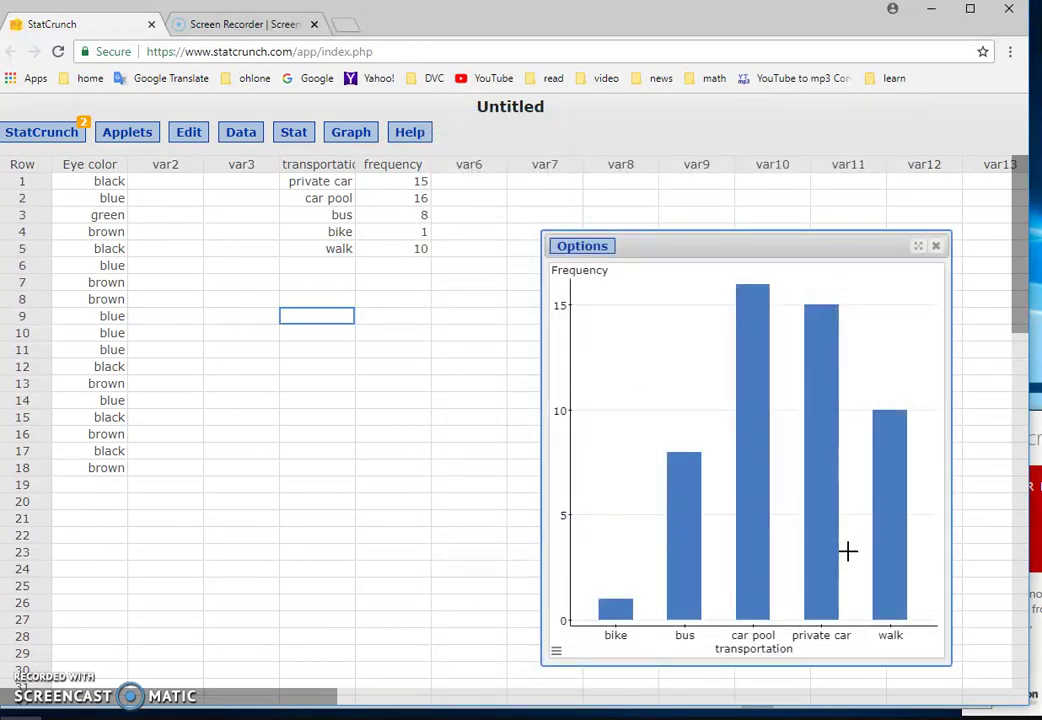
left_click_drag(654, 247, 576, 148)
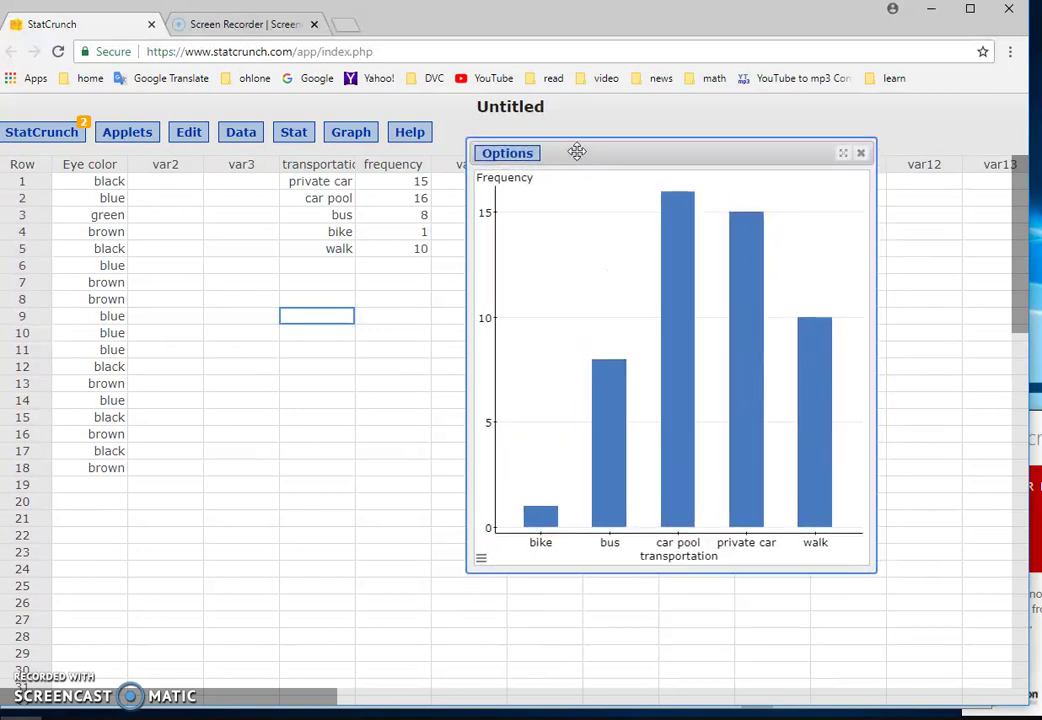
Edit the transportation bar plot to order its bars by Count Descending and recompute it.
left_click(517, 150)
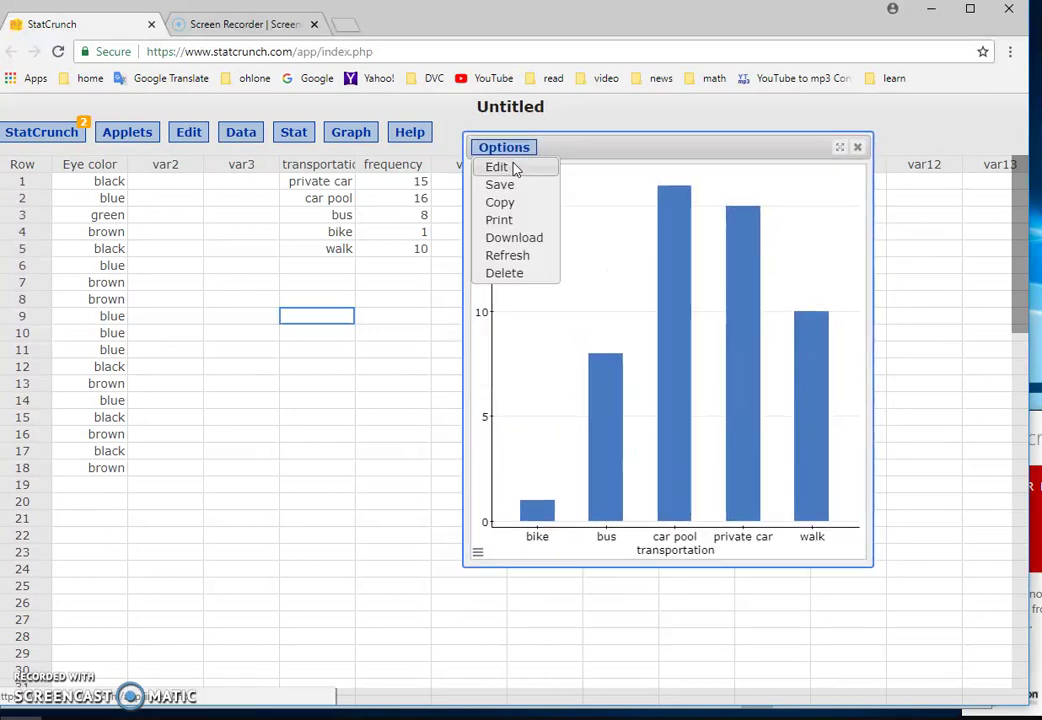
left_click(514, 167)
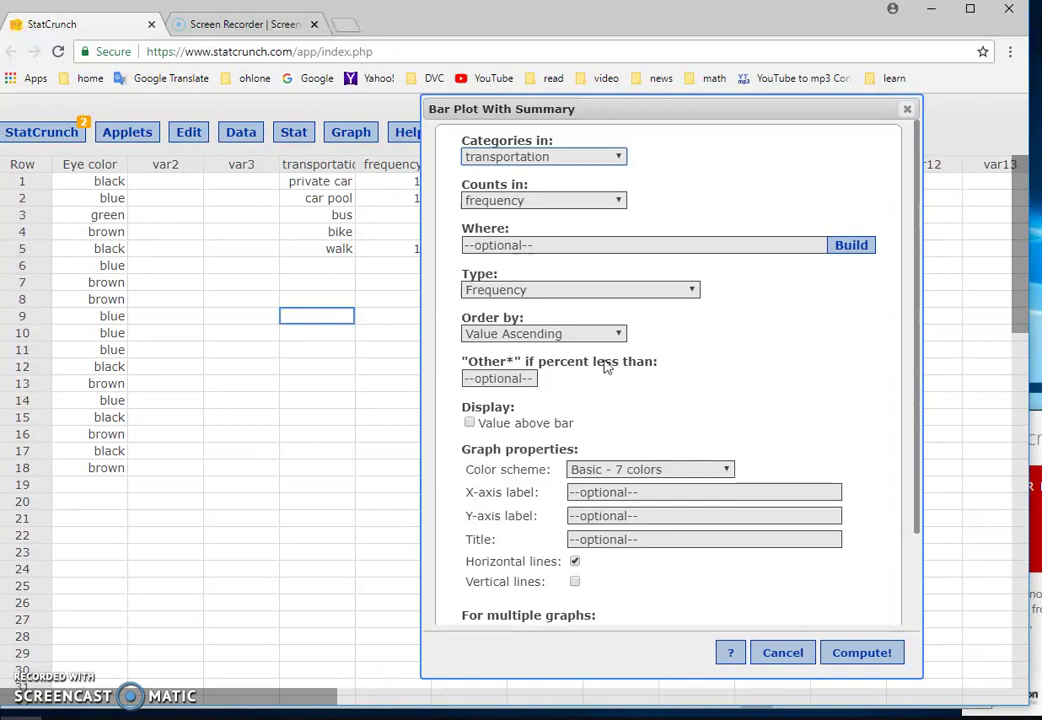
left_click(619, 335)
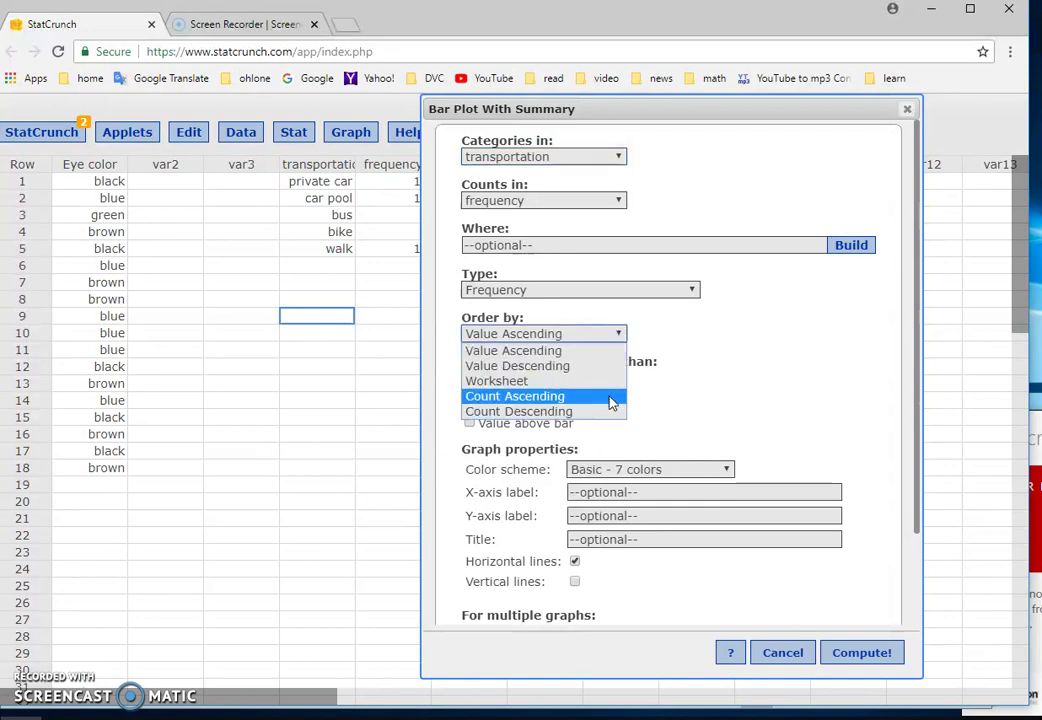
left_click(610, 411)
left_click(855, 655)
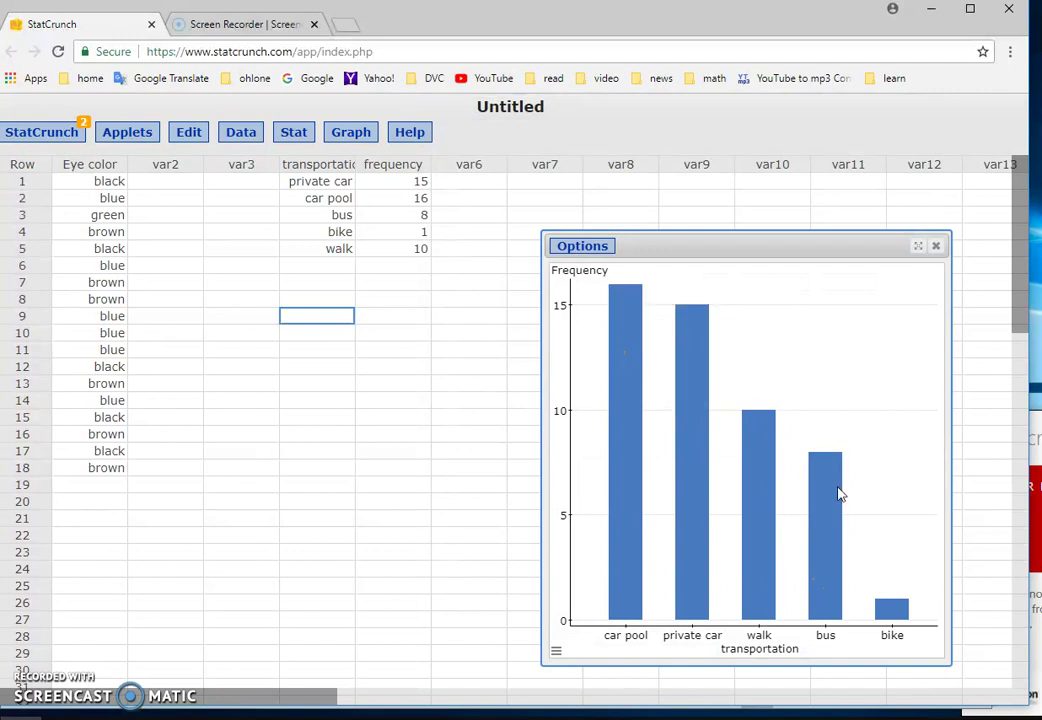
Create a pie chart with summary from transportation categories and frequency counts, and close both transportation graph windows.
left_click(352, 134)
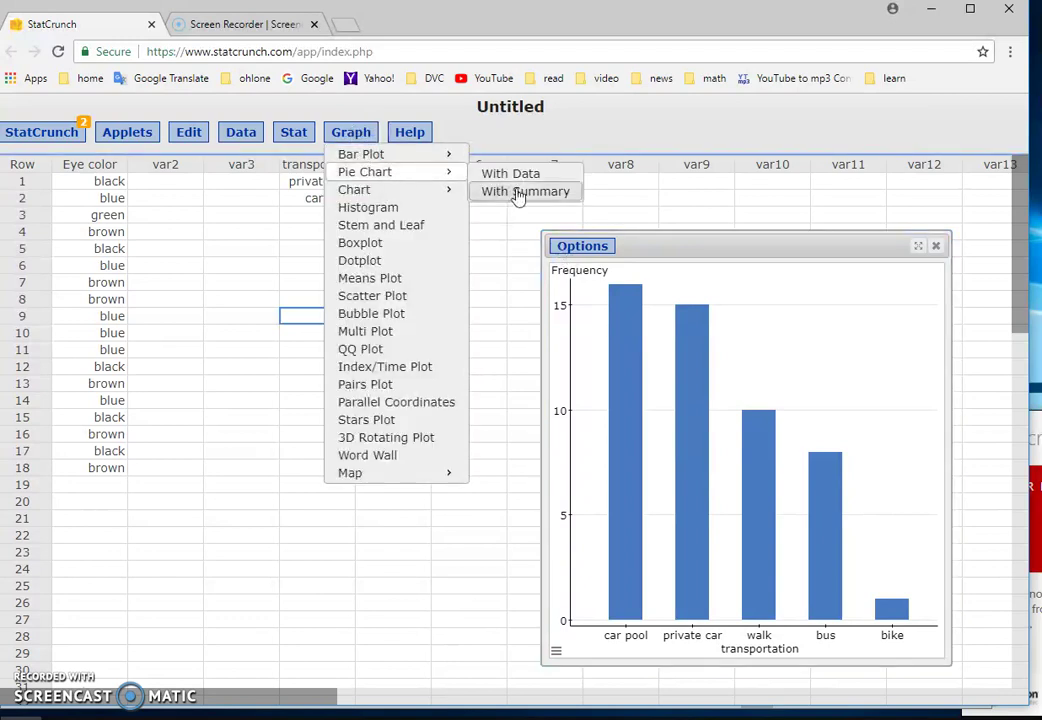
left_click(519, 196)
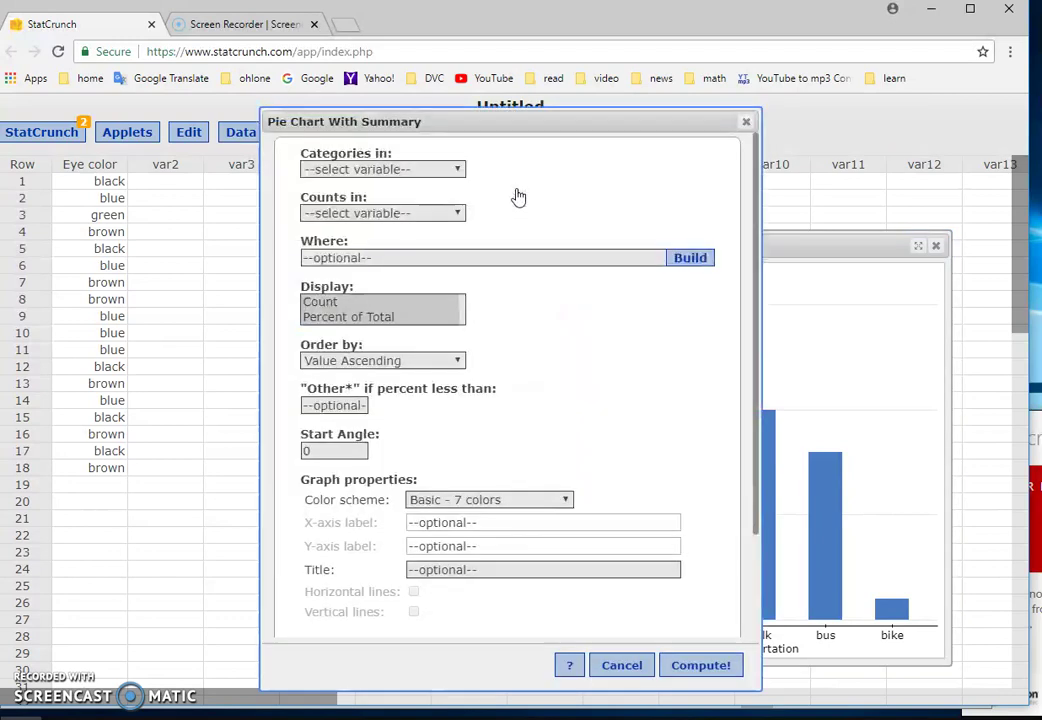
left_click(459, 171)
left_click(450, 216)
left_click(459, 215)
left_click(445, 245)
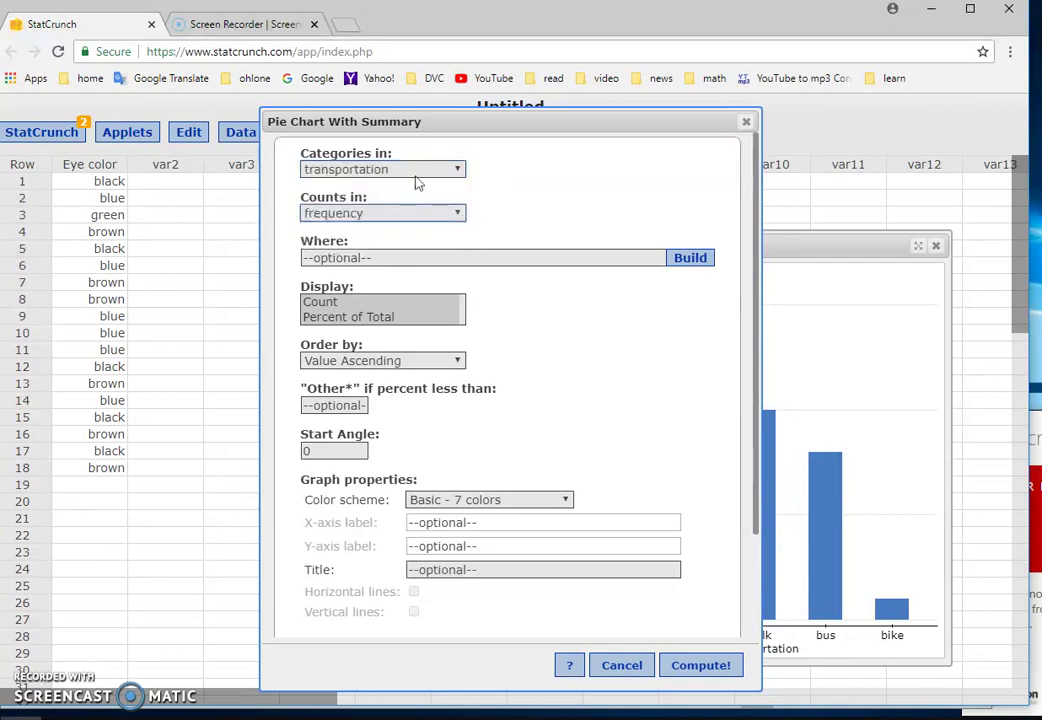
left_click_drag(460, 121, 603, 131)
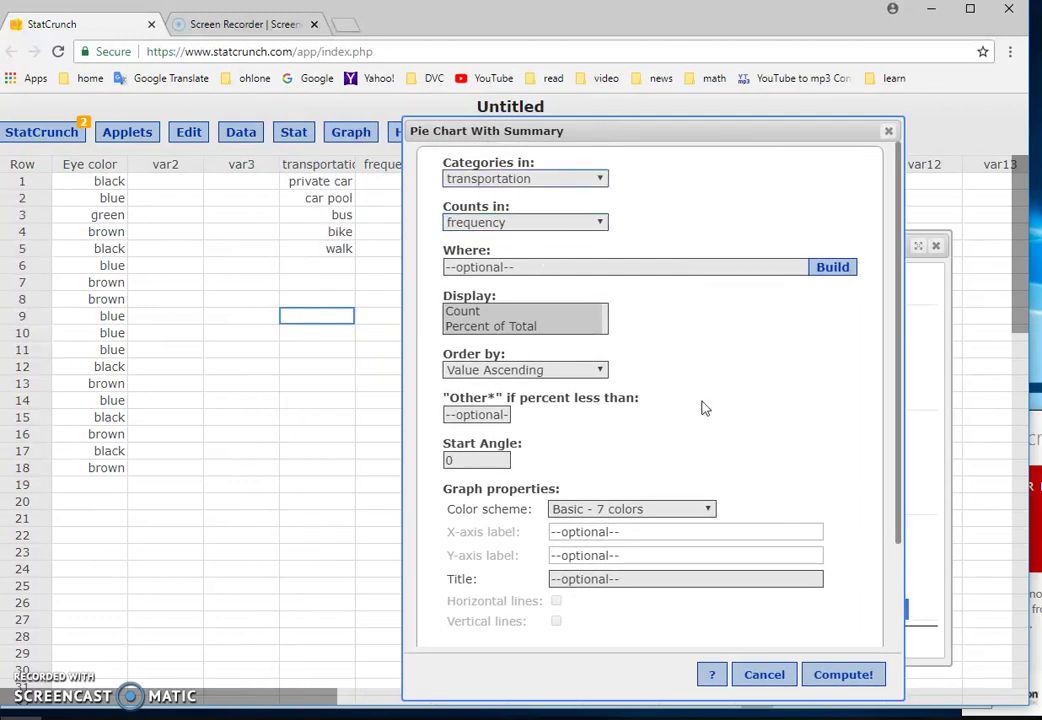
left_click(829, 676)
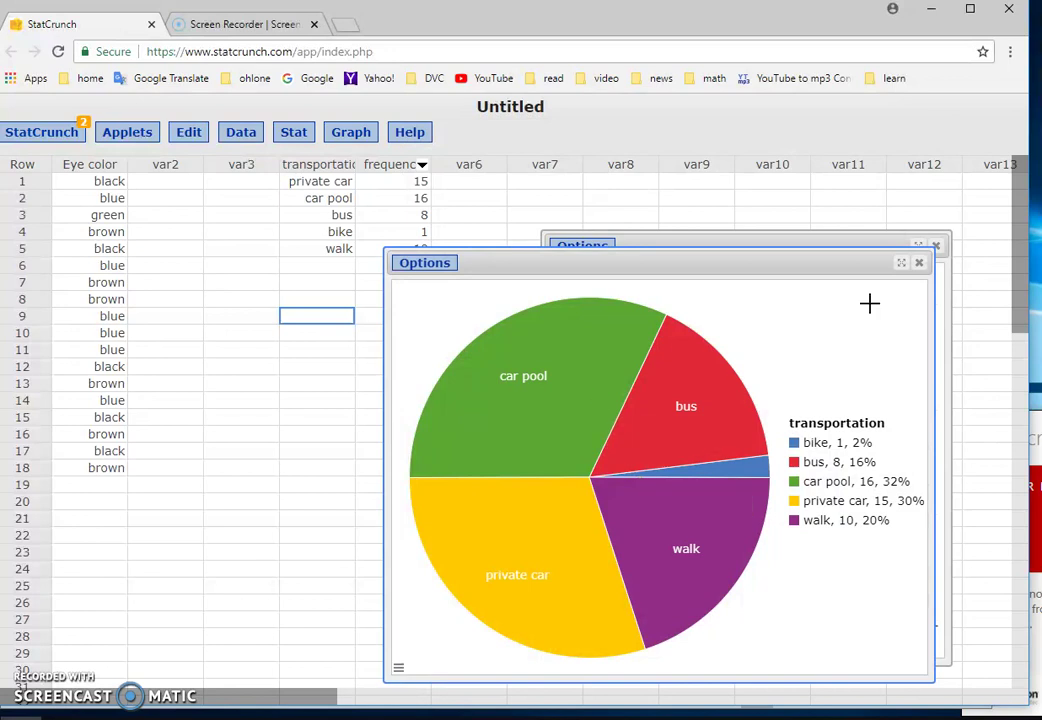
left_click(920, 264)
left_click(936, 246)
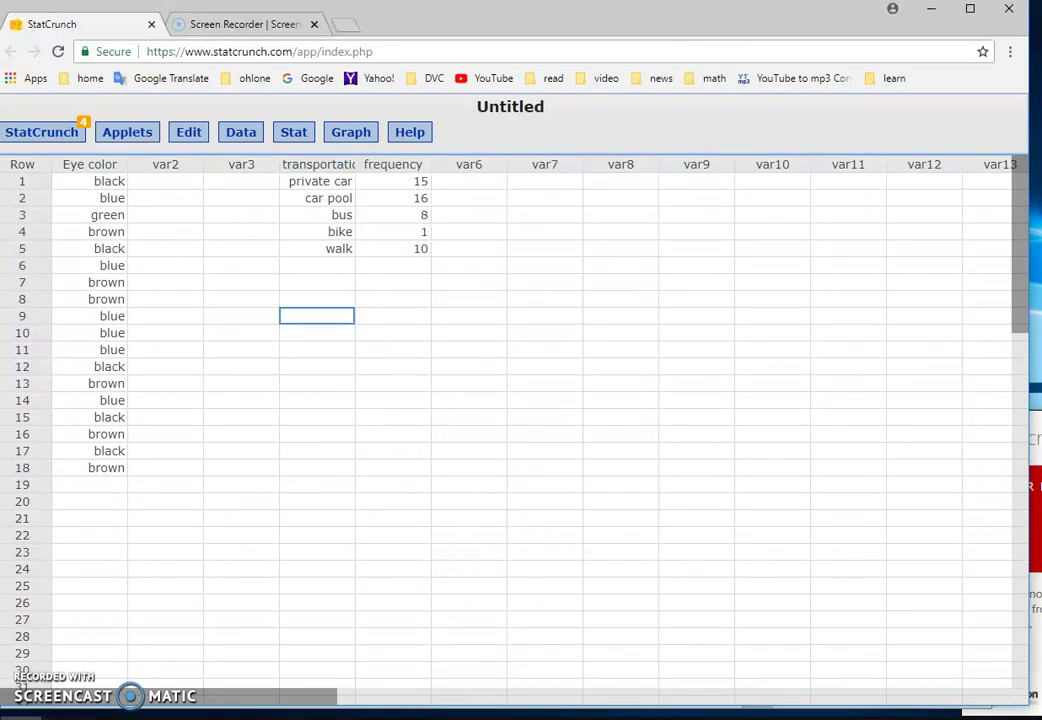
Switch to Excel and copy the Chirps and Temp table, cells G1 to H9.
mouse_move(40, 712)
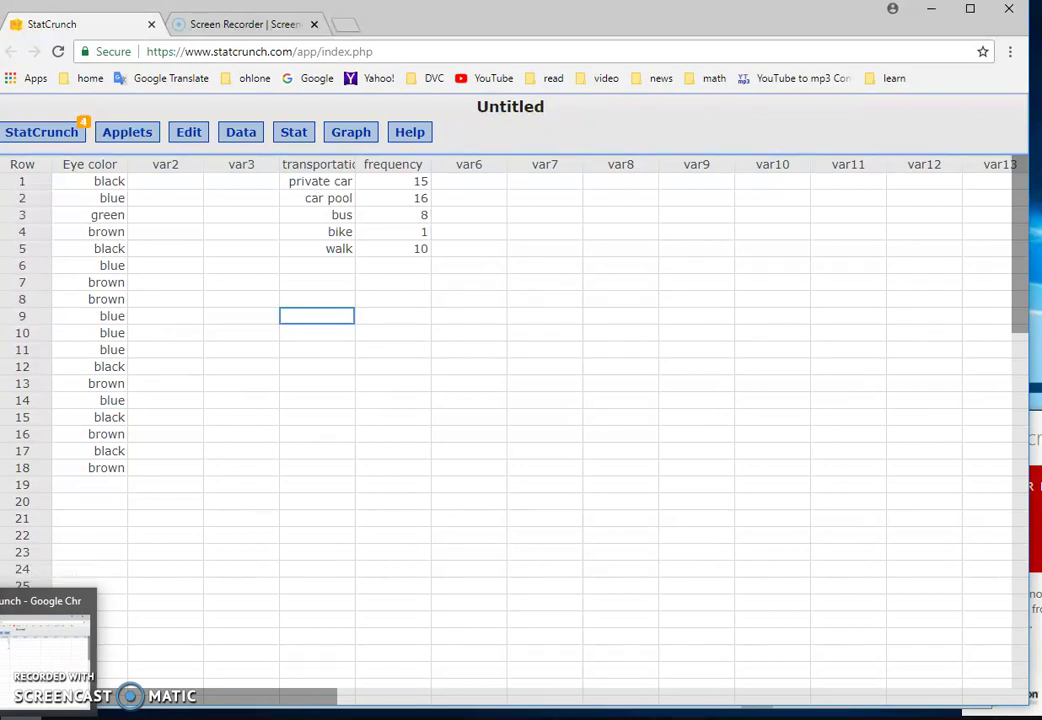
left_click(184, 712)
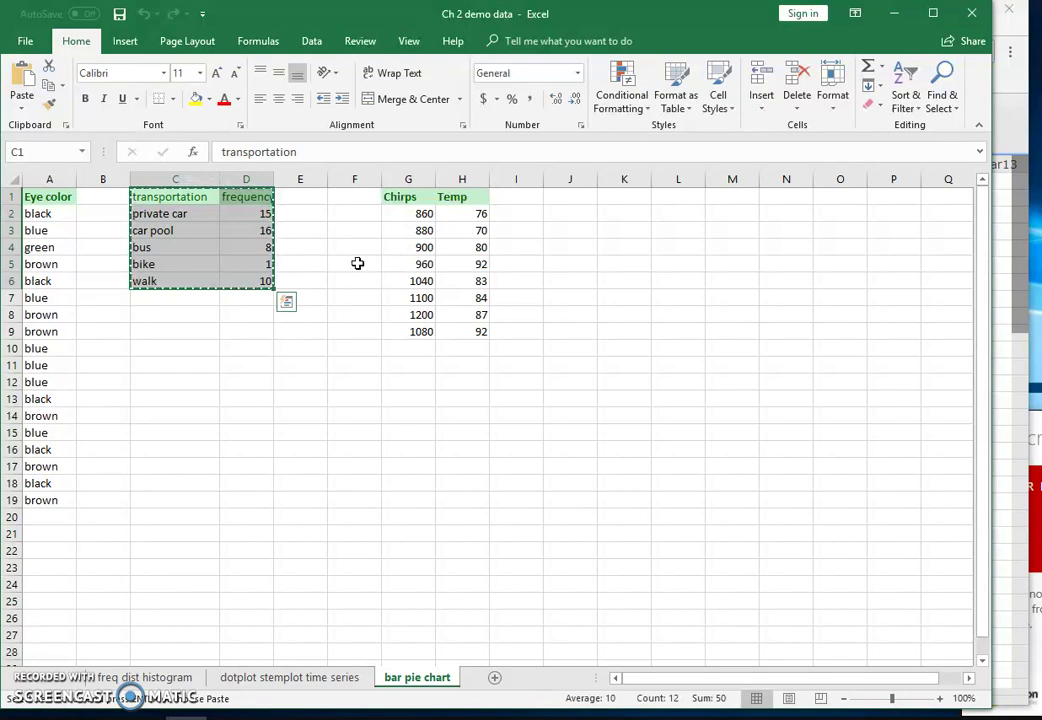
left_click(351, 211)
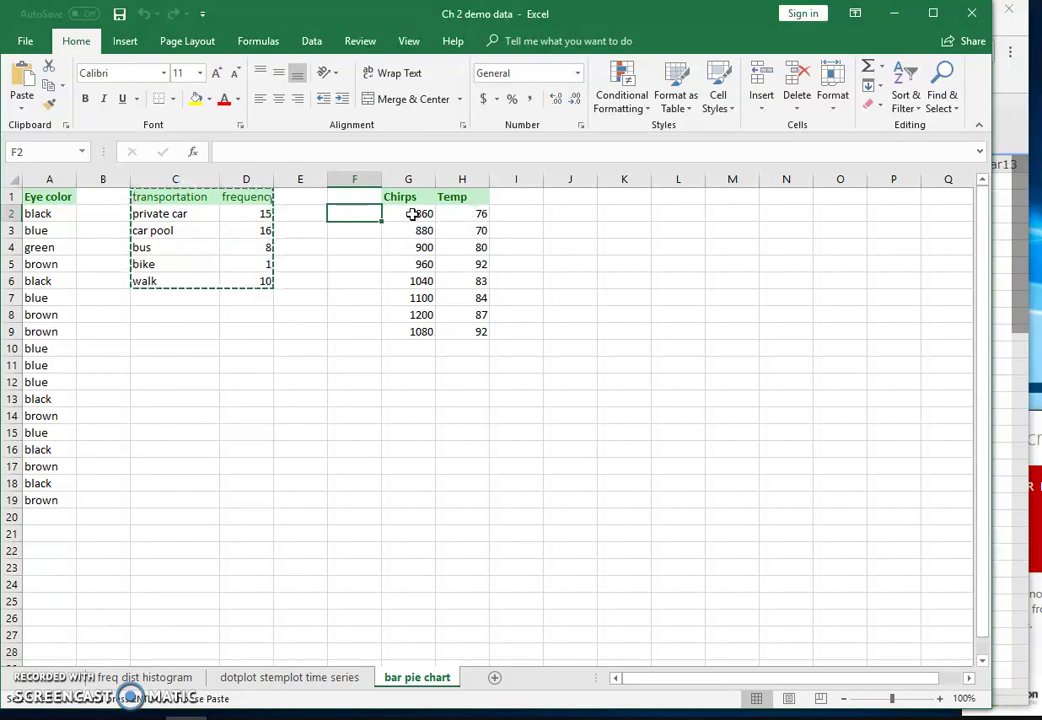
left_click(366, 229)
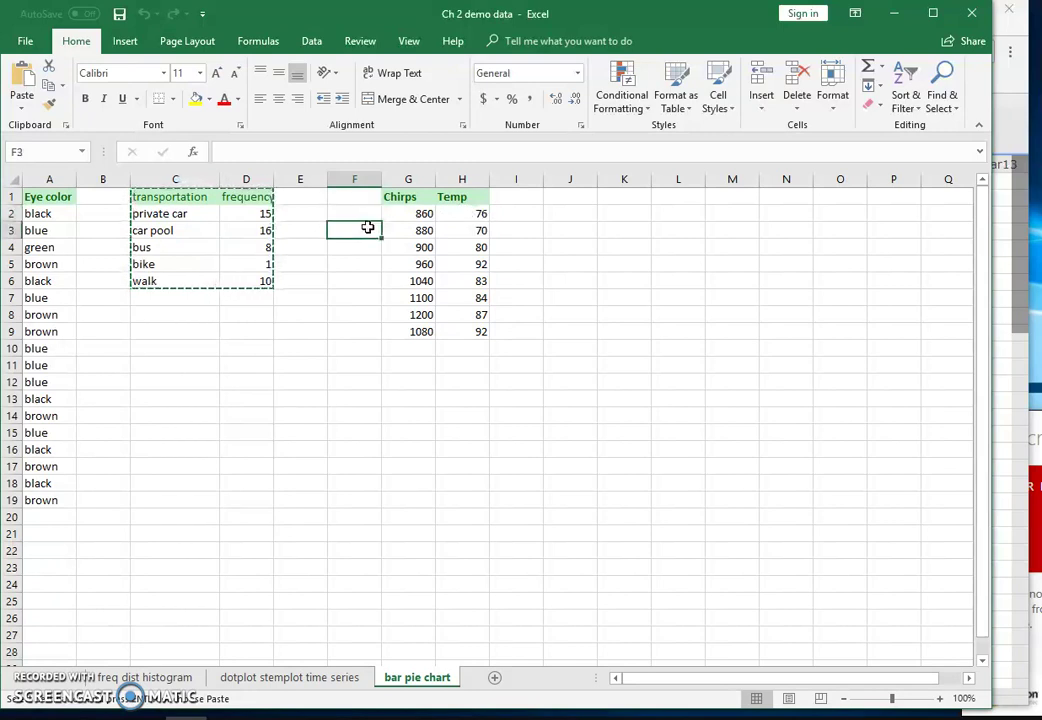
left_click(466, 230)
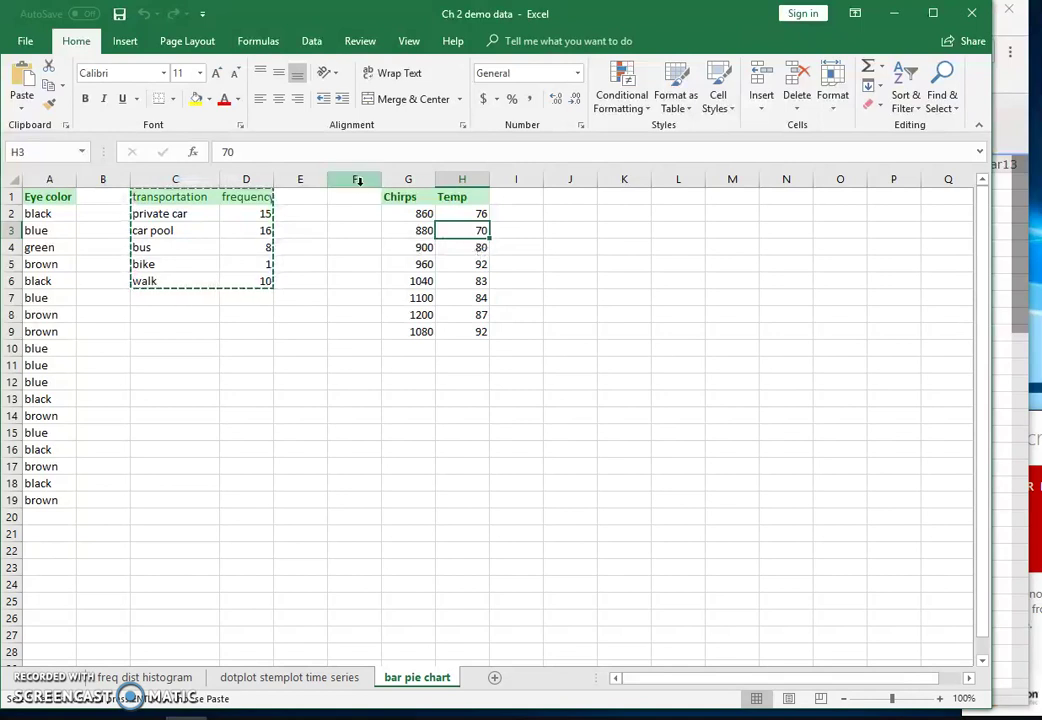
left_click_drag(391, 198, 467, 337)
right_click(466, 292)
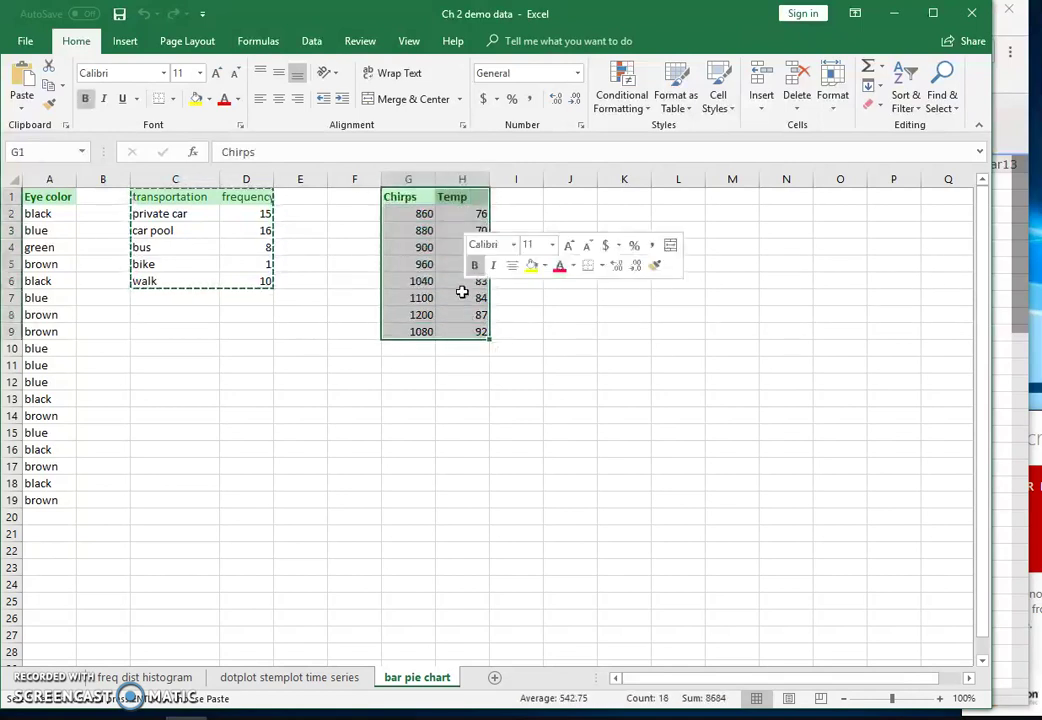
left_click(503, 323)
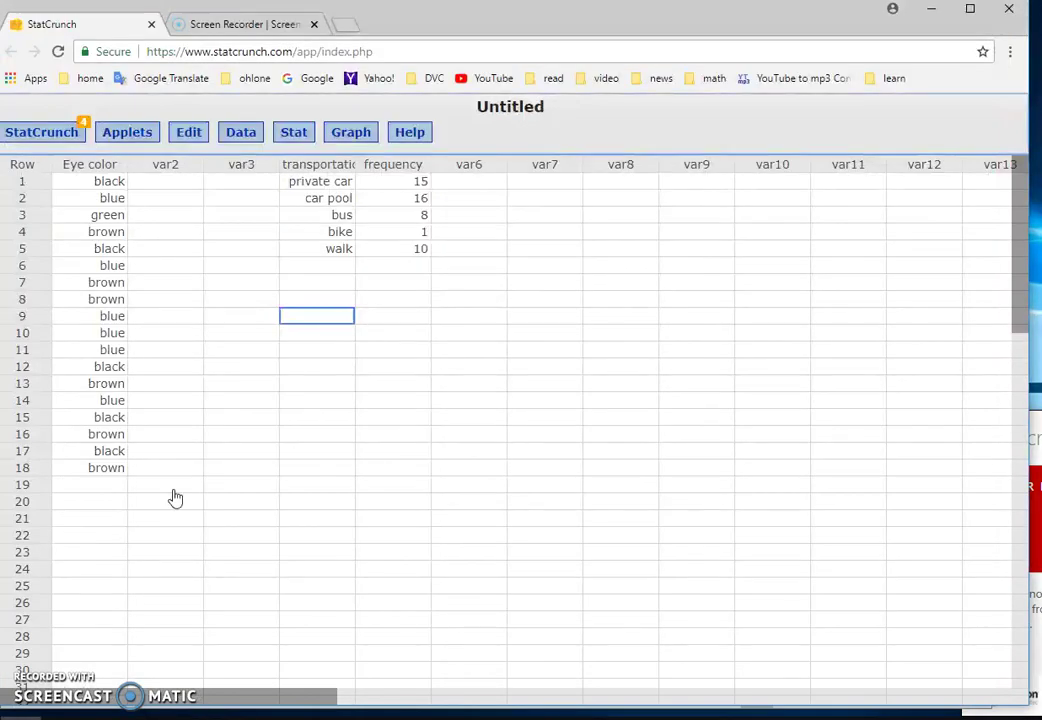
Switch to StatCrunch, open a new data table, and paste the copied Chirps and Temp data with headers starting at the first column name.
left_click(278, 712)
left_click(41, 132)
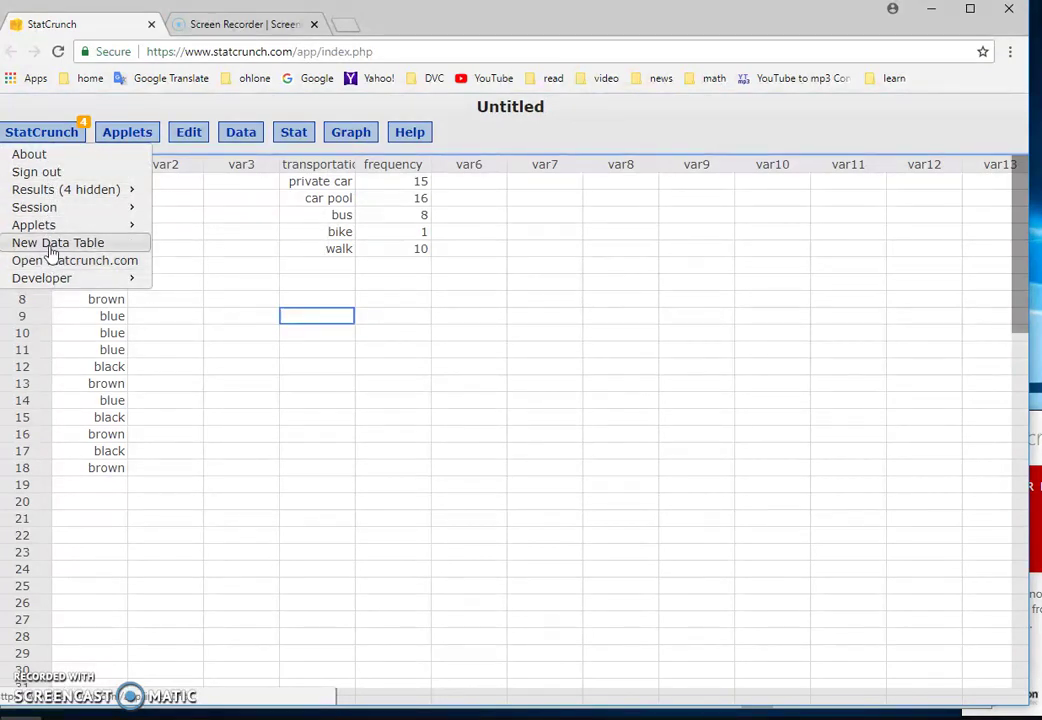
left_click(52, 243)
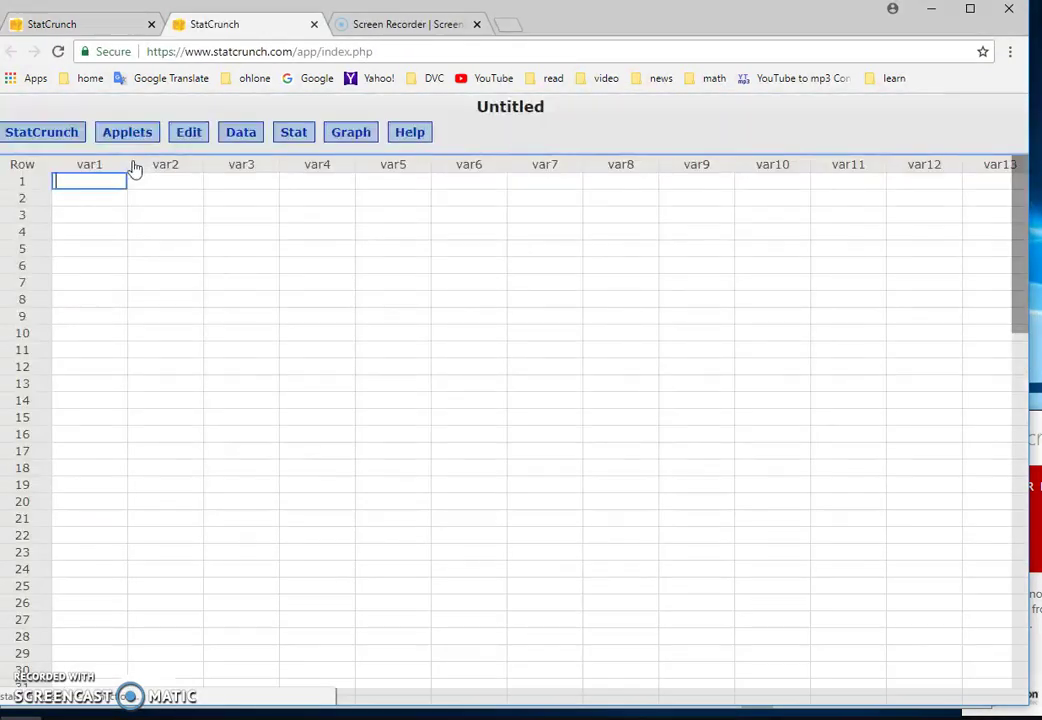
left_click(115, 165)
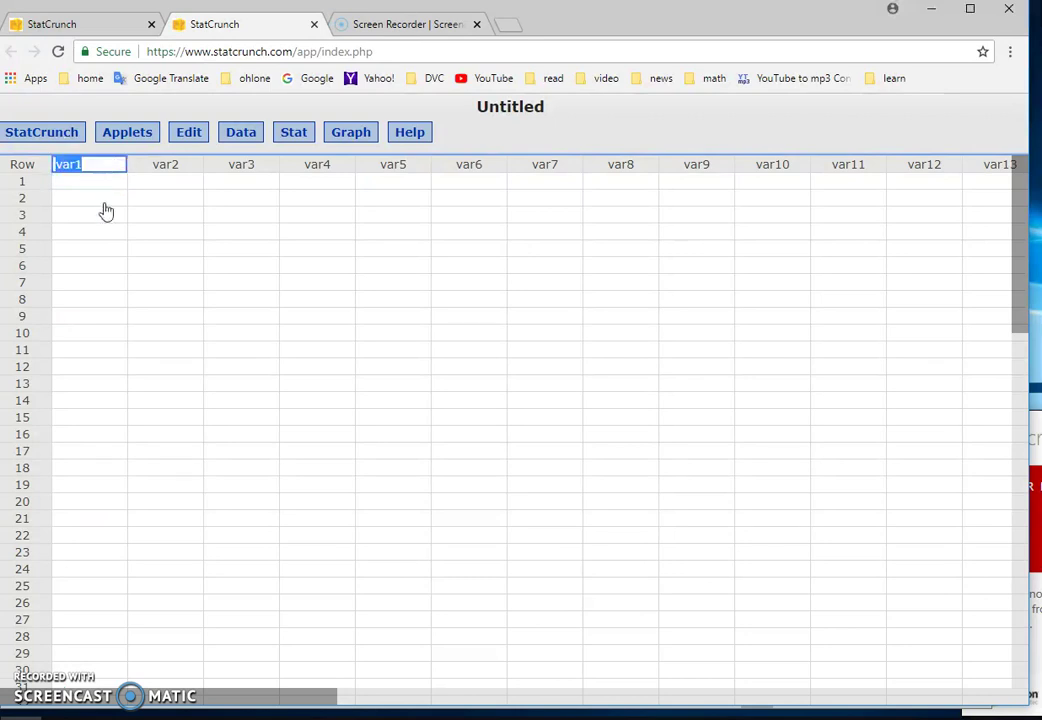
key("ctrl+v")
left_click(310, 315)
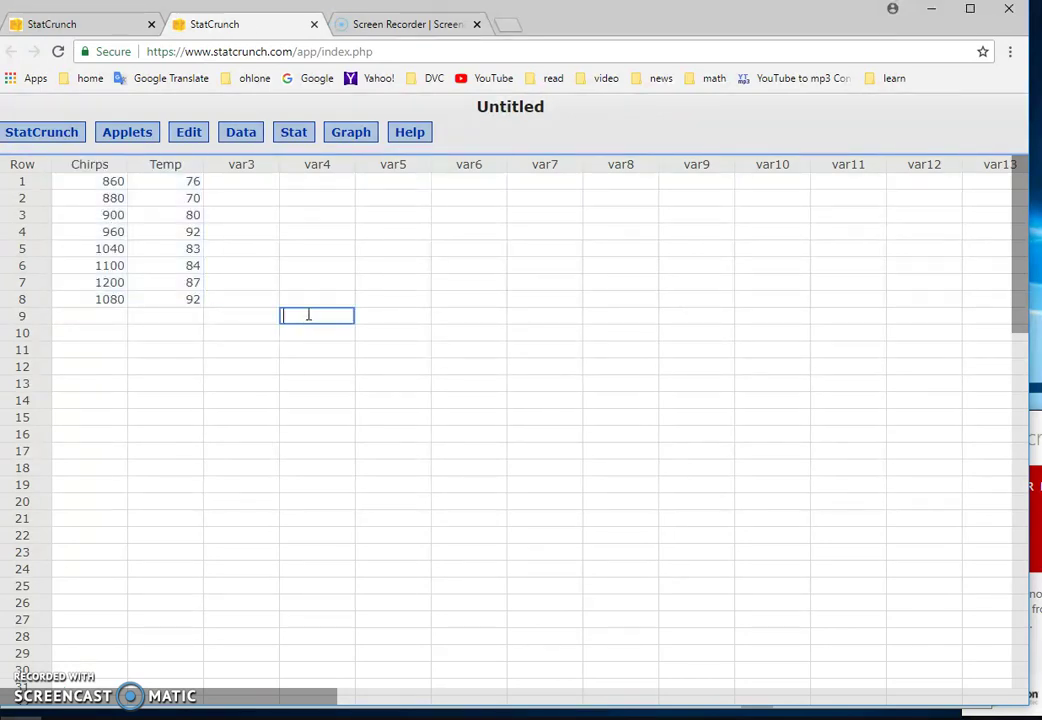
Create a scatter plot with Chirps as the X variable and Temp as the Y variable, and move it closer to the data.
left_click(345, 135)
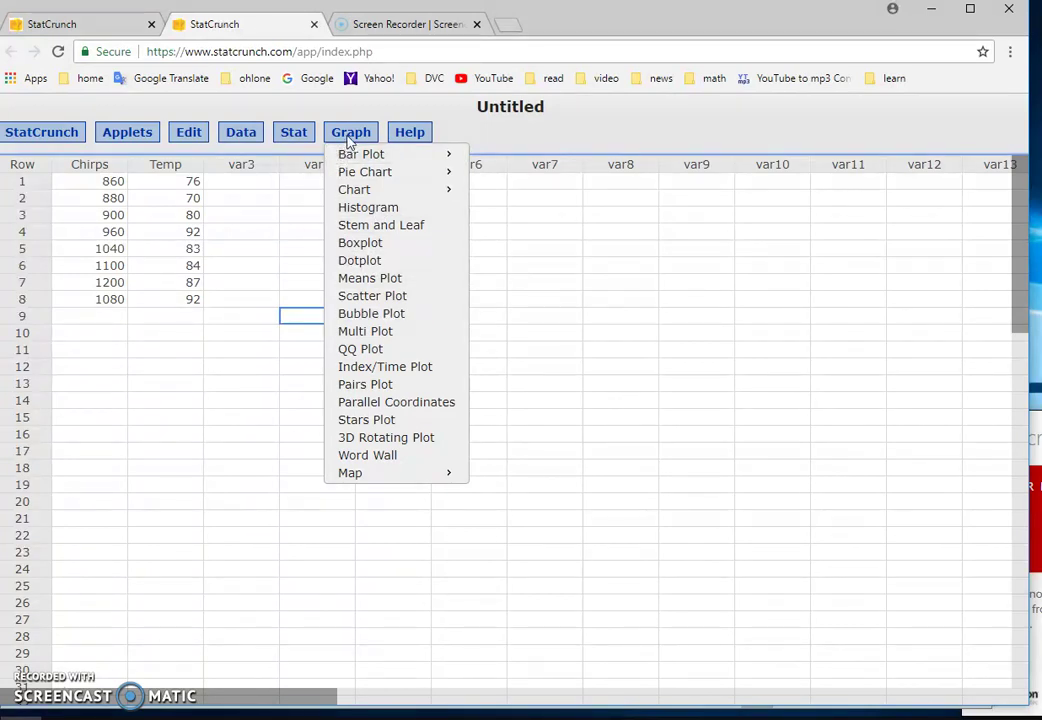
left_click(395, 297)
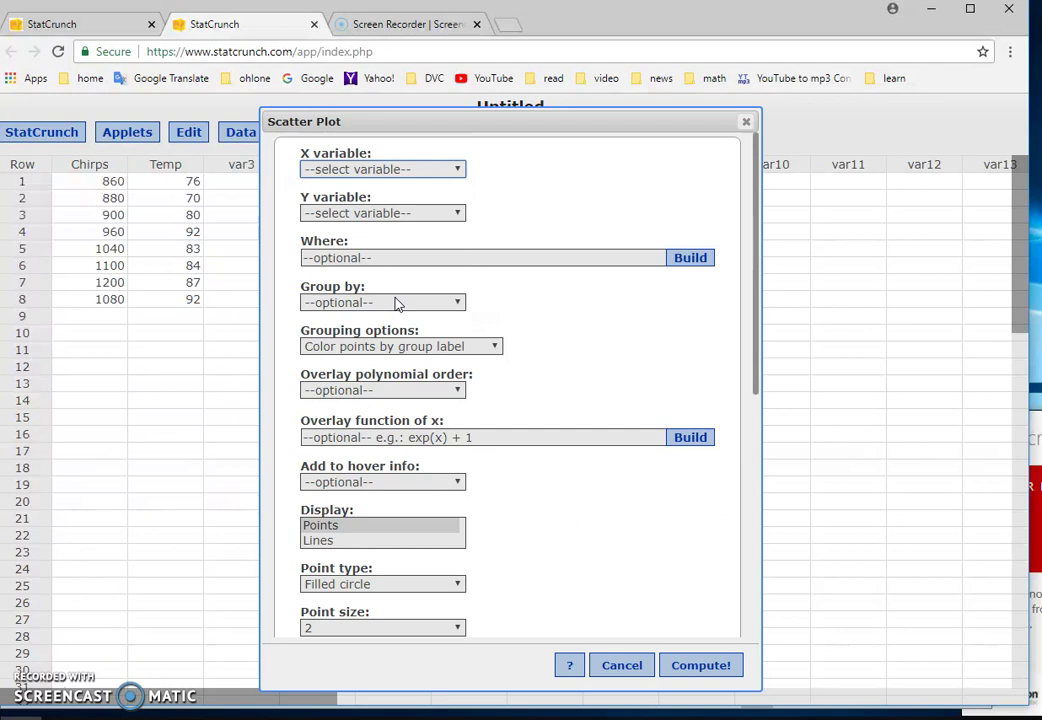
left_click(459, 172)
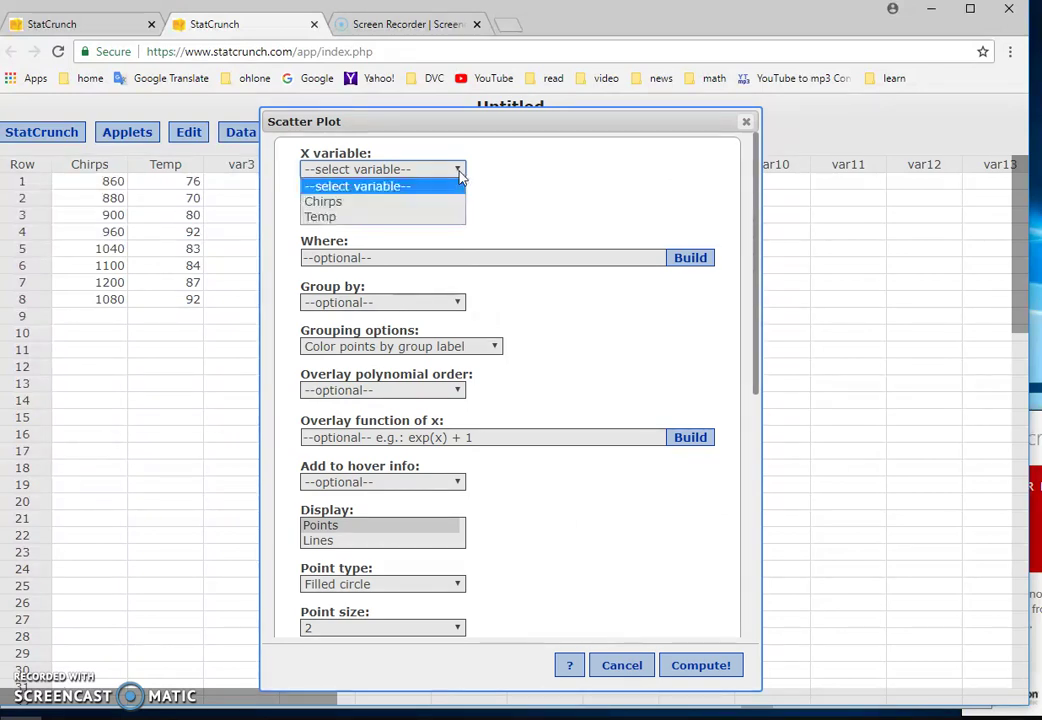
left_click(455, 202)
left_click(459, 215)
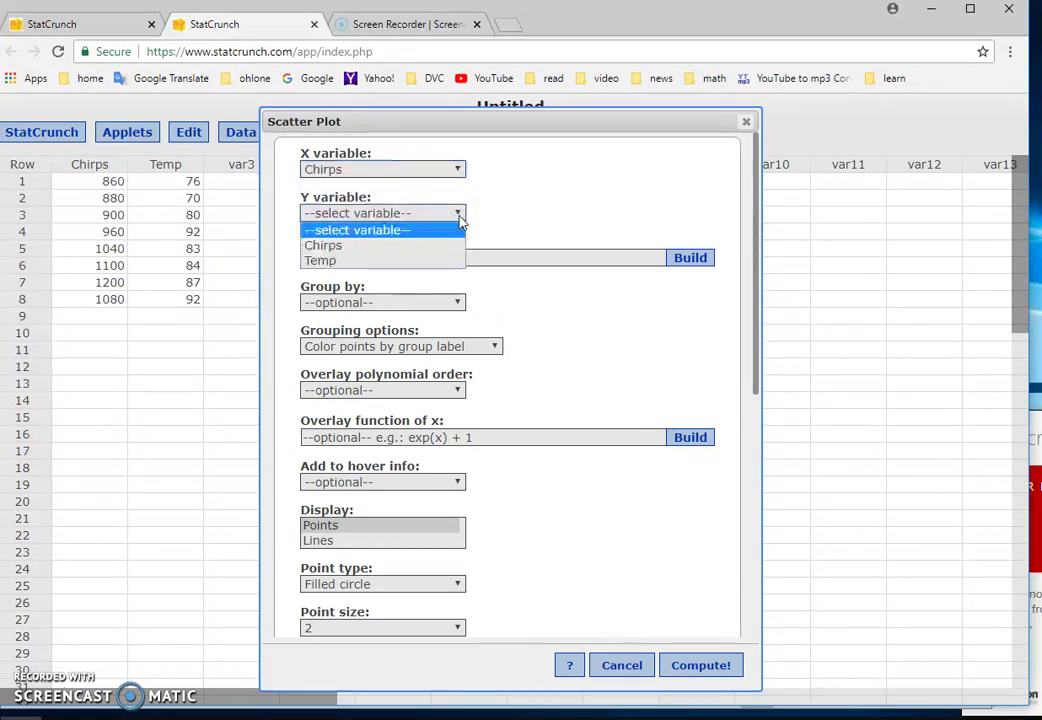
left_click(449, 262)
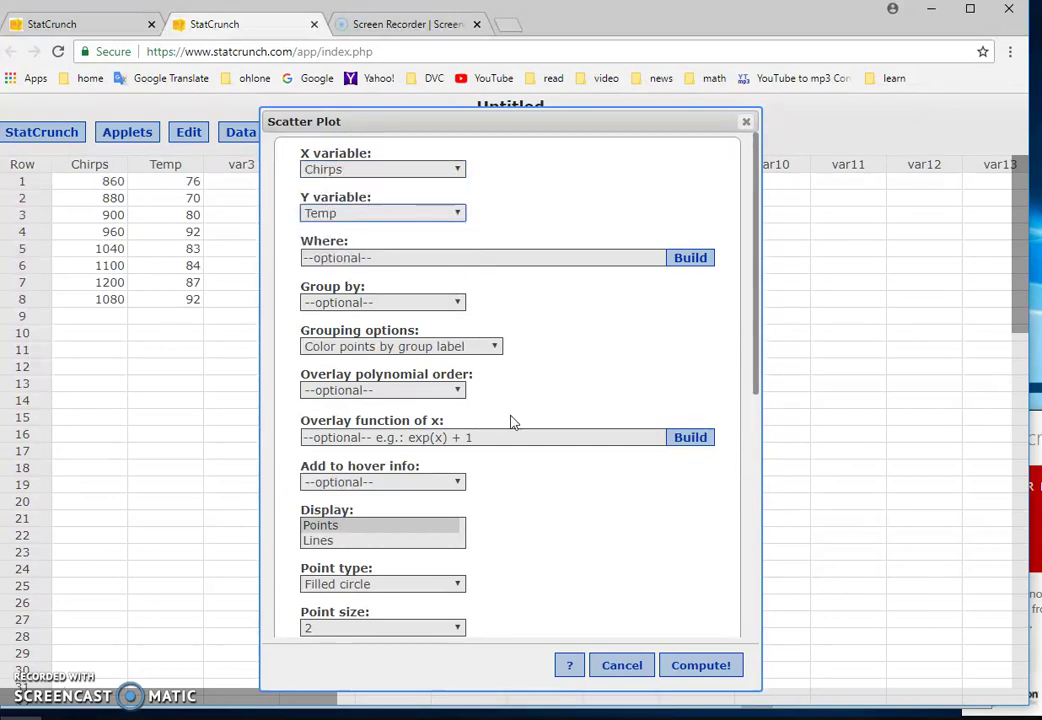
left_click(692, 672)
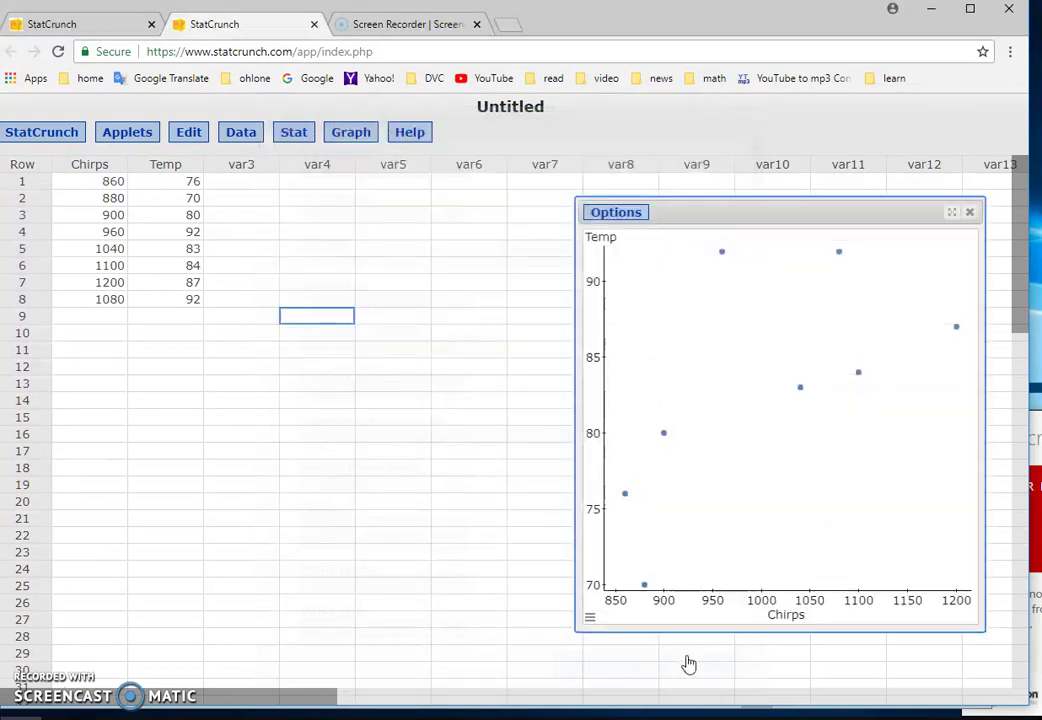
left_click_drag(758, 212, 524, 139)
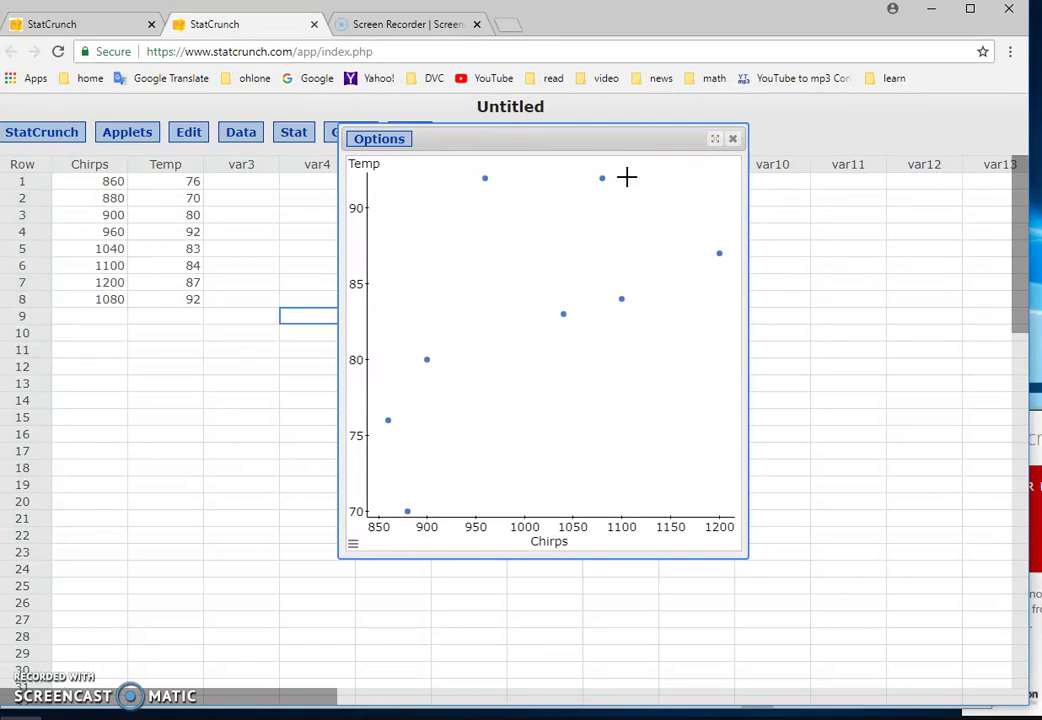
Open the scatter plot's edit settings, dismiss them without changes, and close the plot window.
left_click(386, 141)
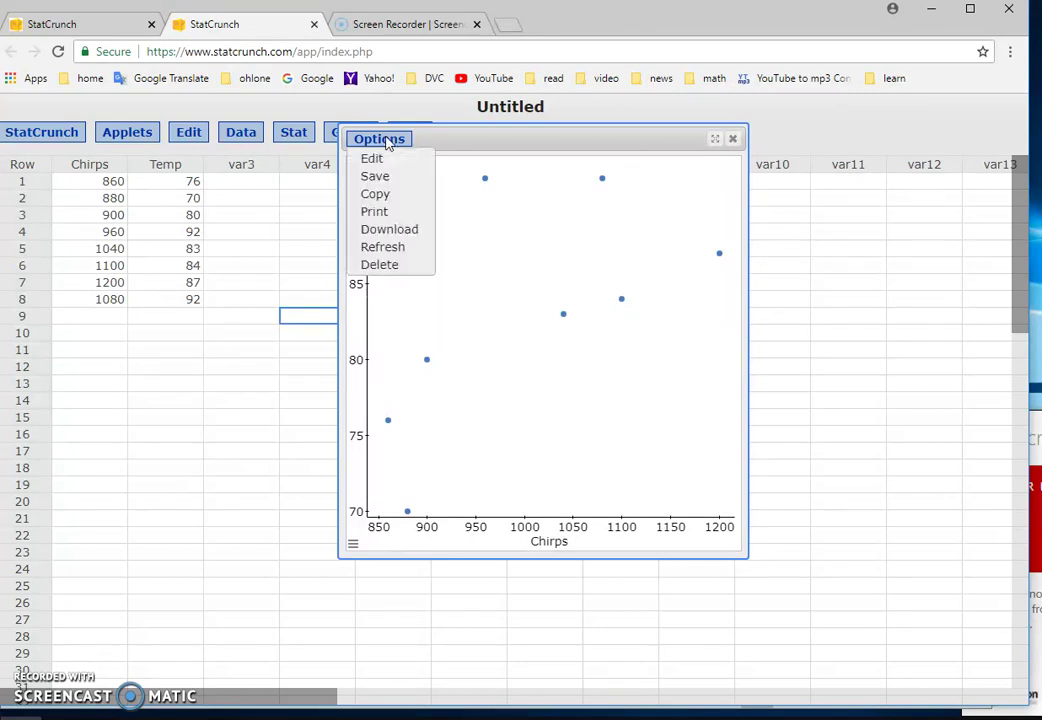
left_click(371, 158)
left_click_drag(283, 113, 420, 137)
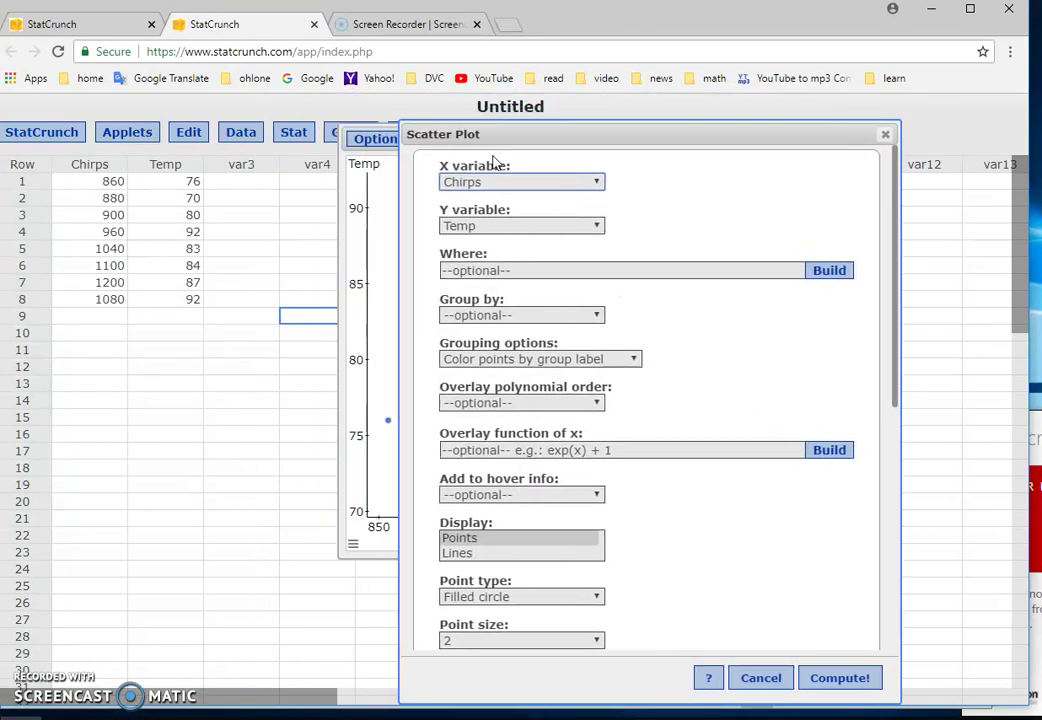
left_click(884, 136)
left_click(728, 139)
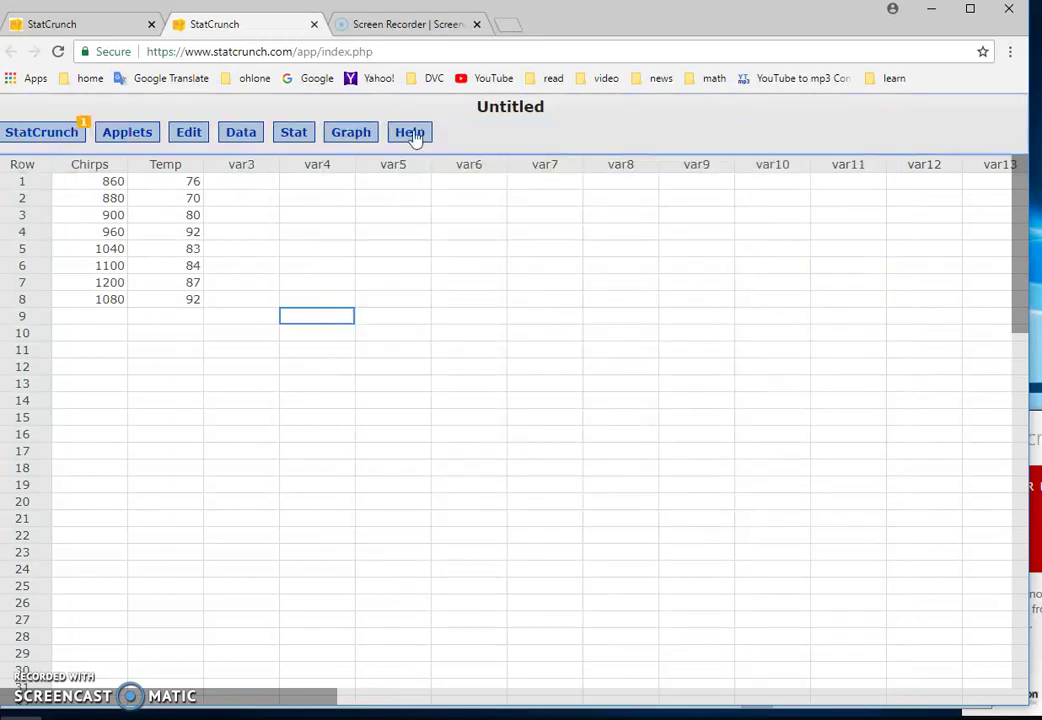
Create the scatter plot again, using Chirps for the X variable and Temp for the Y variable.
left_click(351, 132)
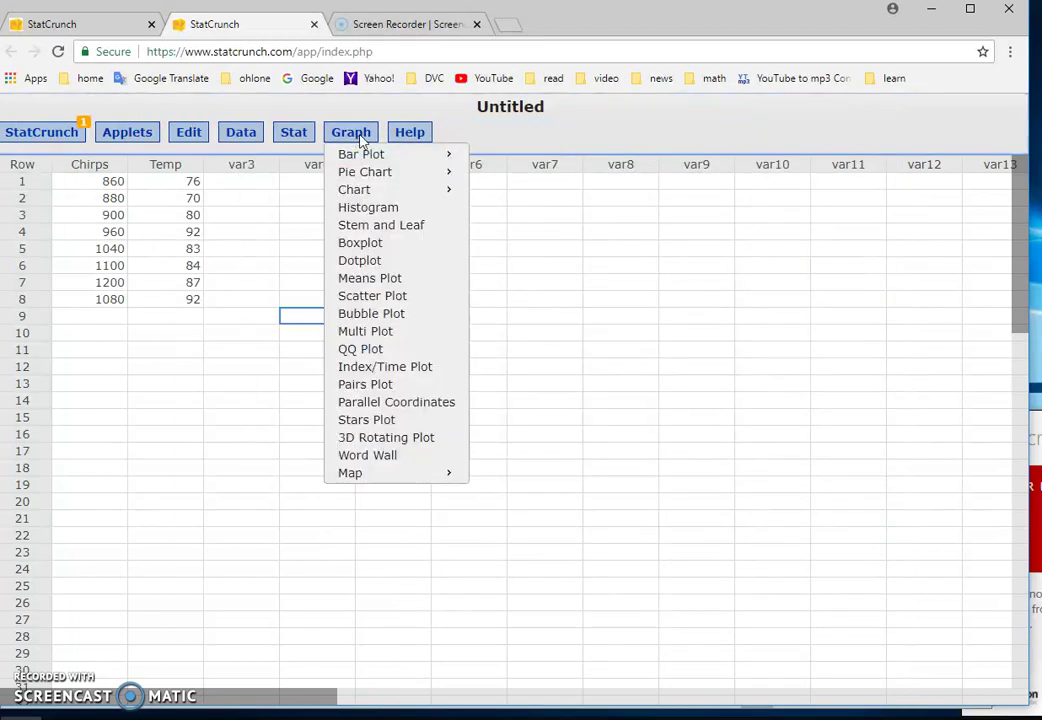
left_click(398, 304)
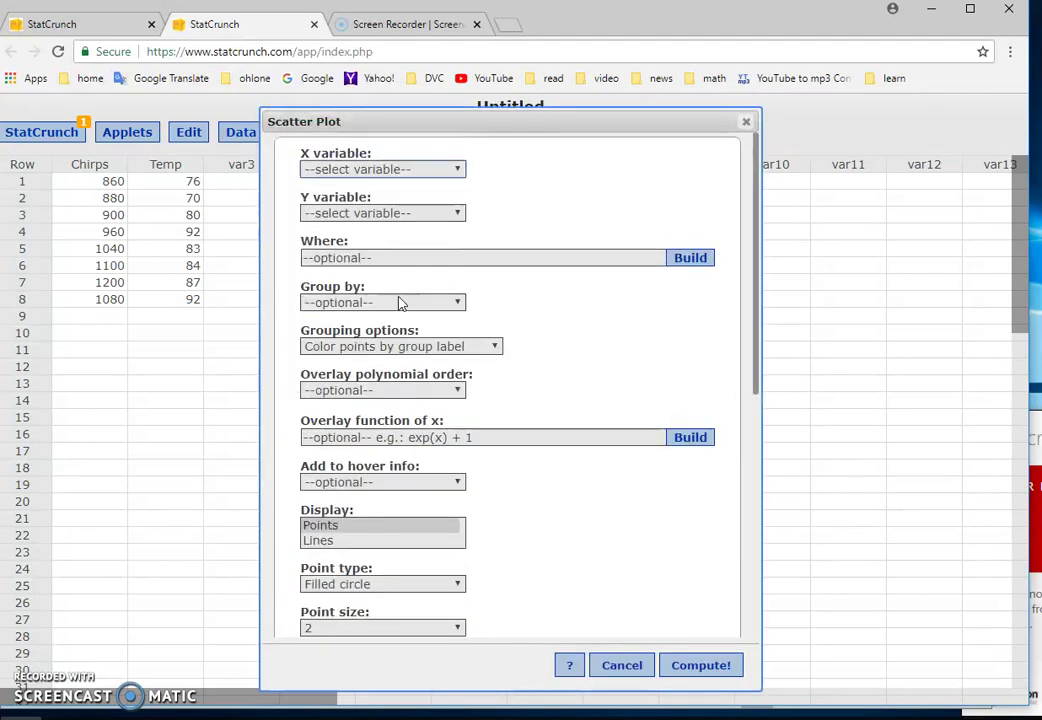
left_click(458, 171)
left_click(456, 202)
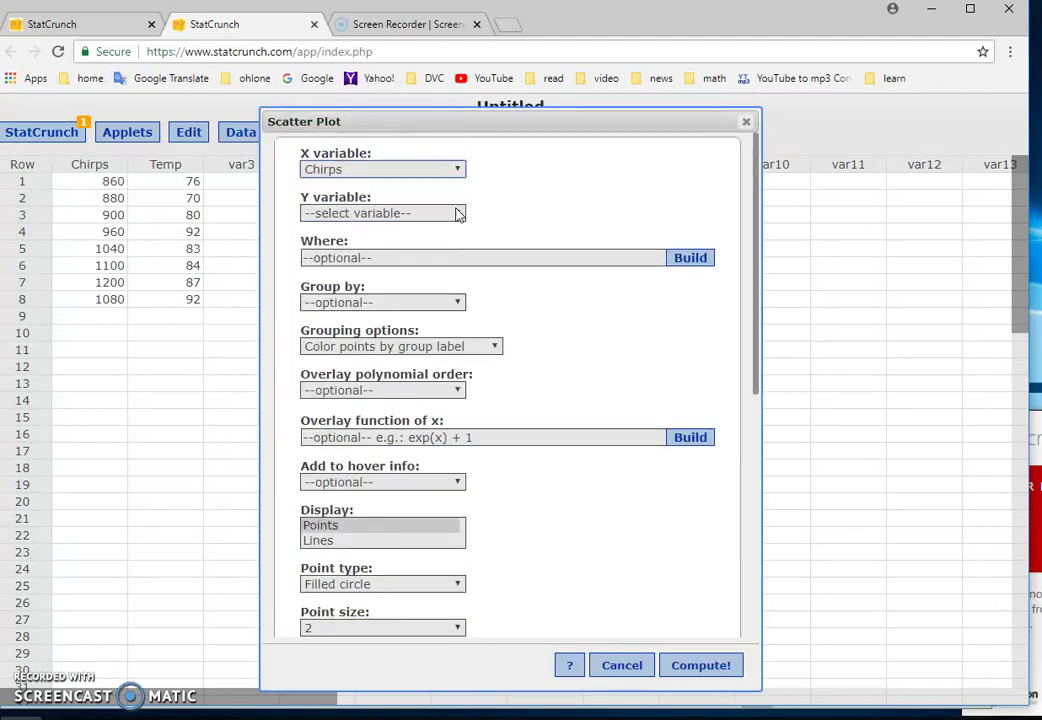
left_click(460, 216)
left_click(452, 261)
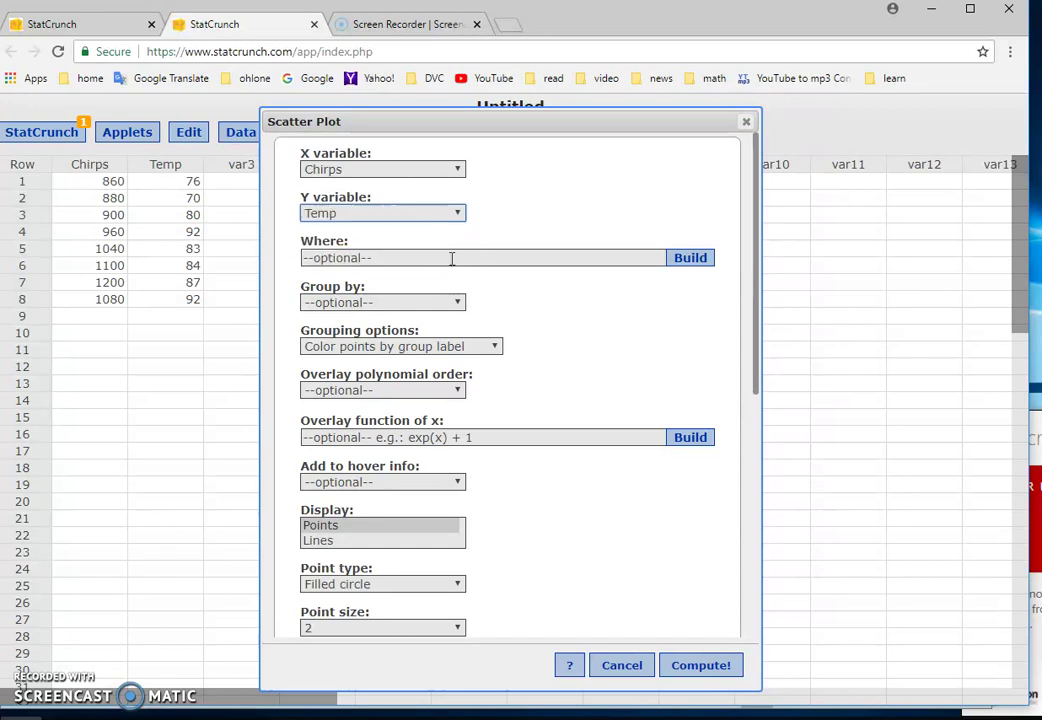
left_click(722, 670)
left_click(573, 634)
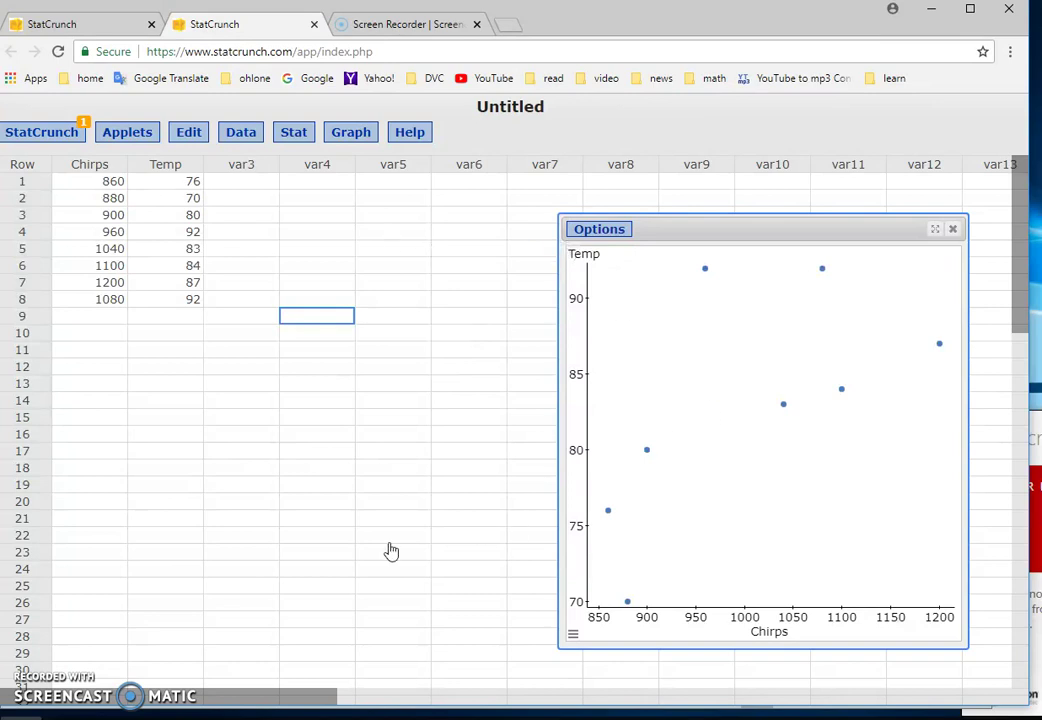
Switch to the Ch 2 demo data workbook in Excel.
mouse_move(185, 716)
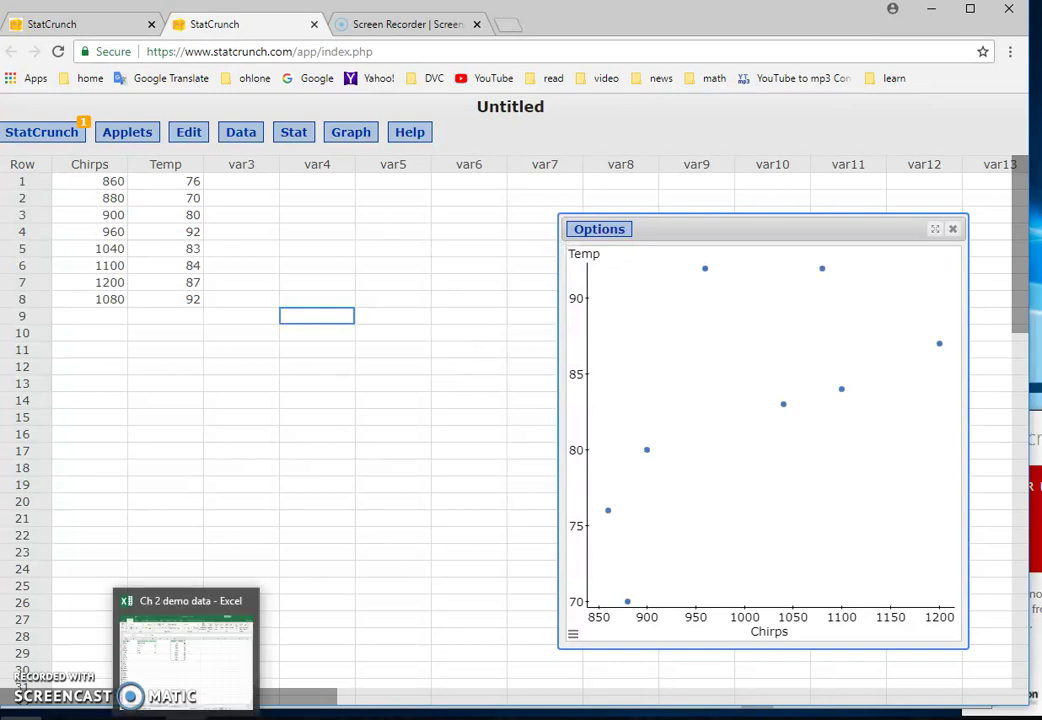